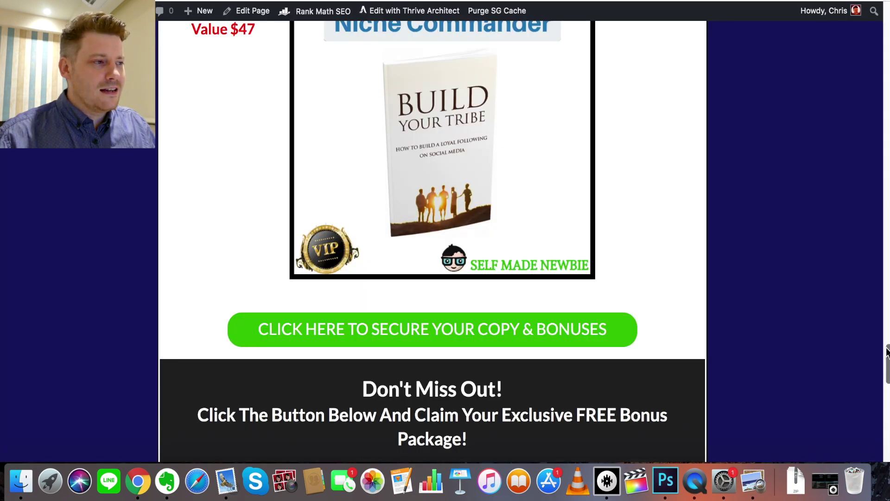
Review the launch countdown and the bonus instructions near the end of the bonus page
drag(887, 375, 888, 412)
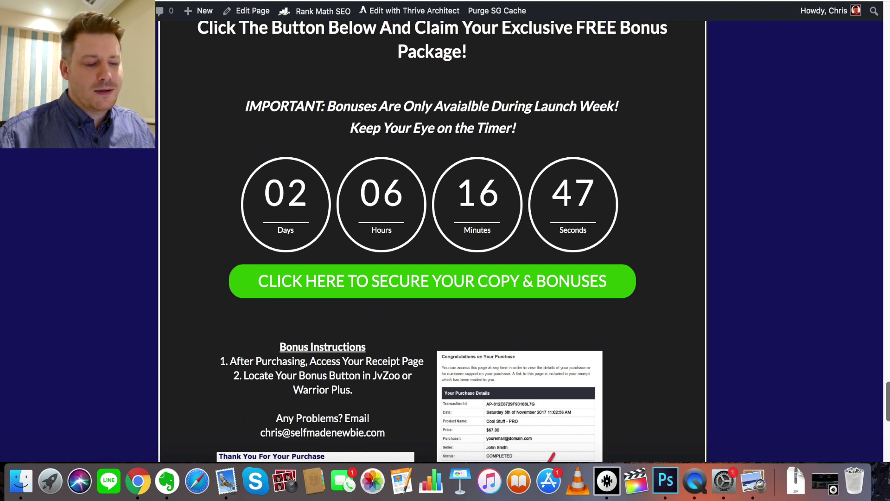
scroll(872, 322, down, 5)
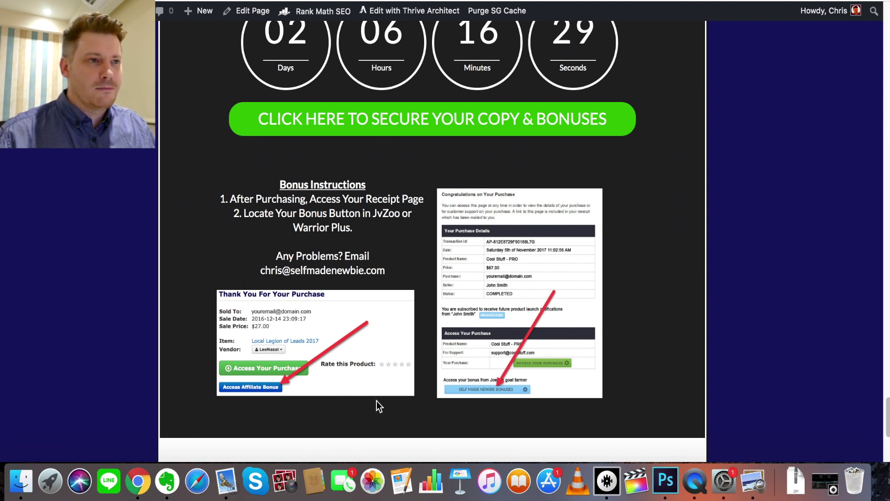
scroll(887, 414, up, 1)
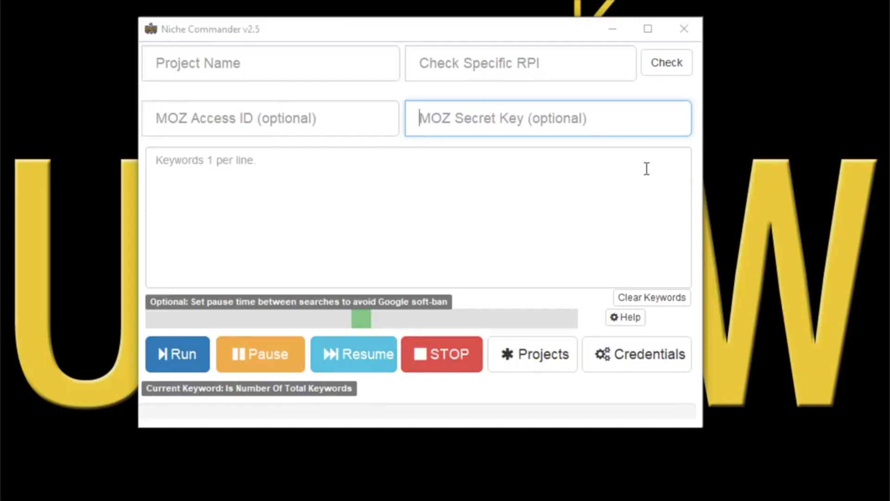
In Niche Commander, enter the MOZ access ID and MOZ secret key in the credentials and save them
click(647, 363)
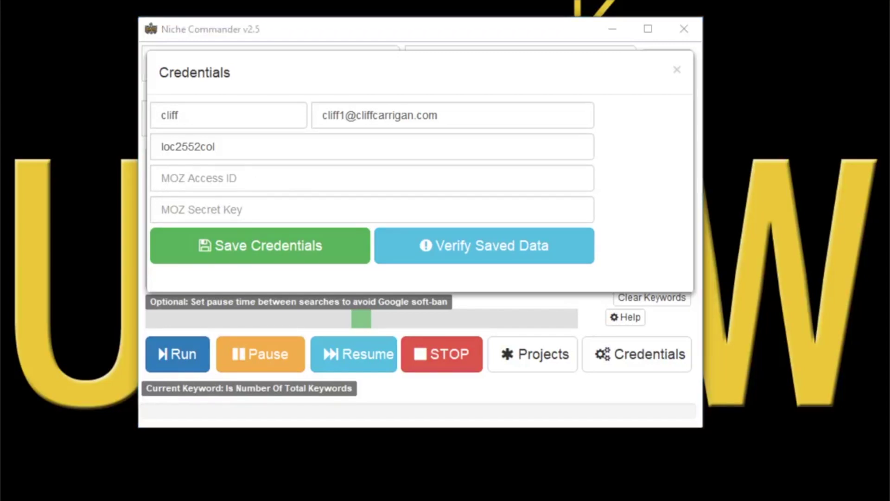
click(218, 182)
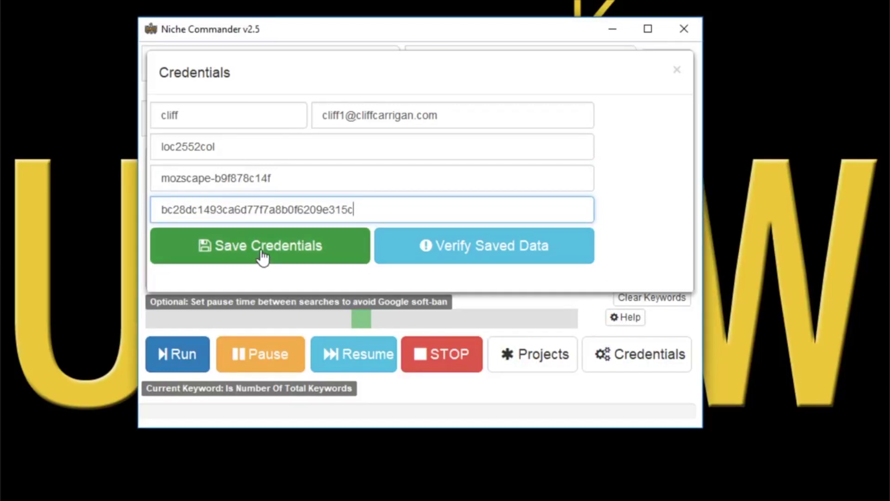
click(249, 258)
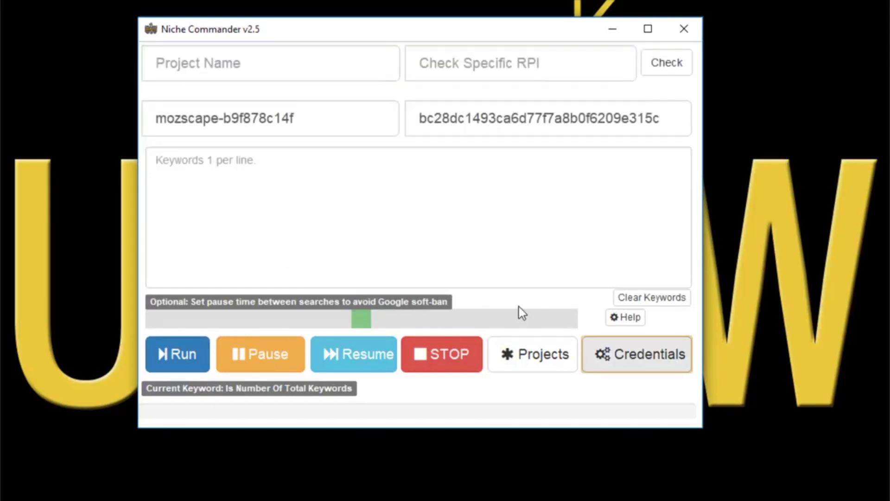
Verify the saved credentials in the license file, then close the file, the verification notice and the credentials dialog
click(640, 362)
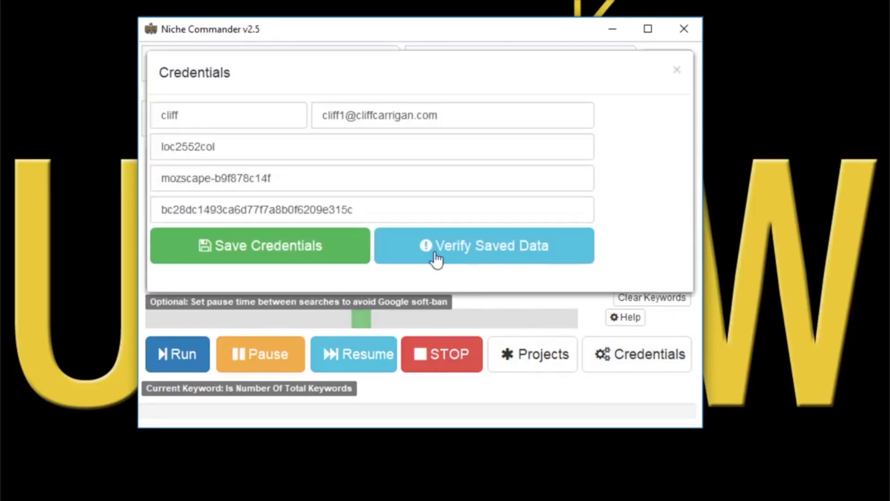
click(509, 255)
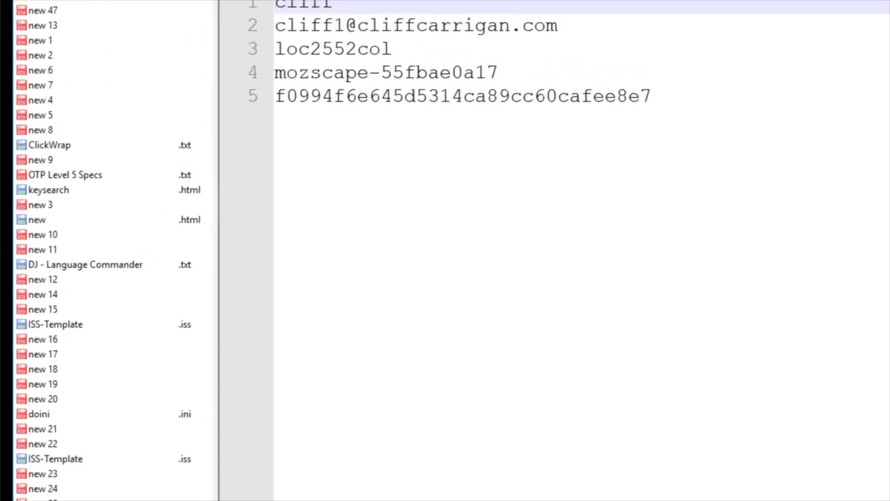
key(alt+f)
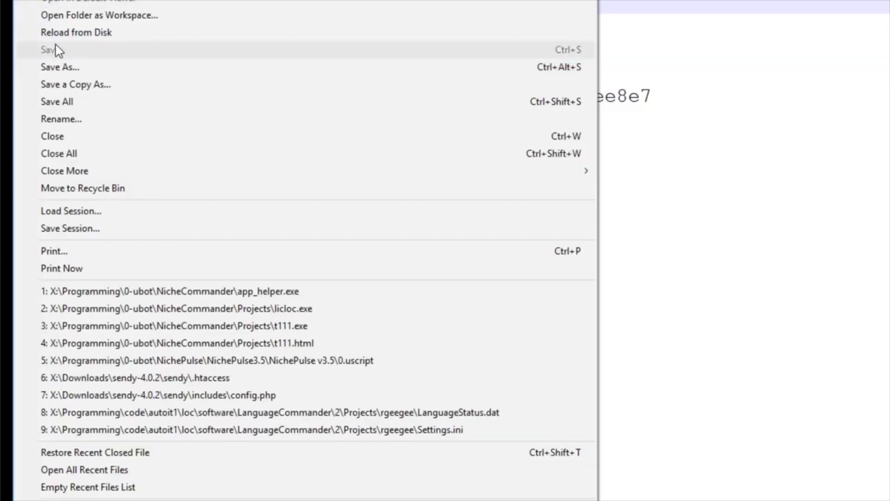
click(768, 9)
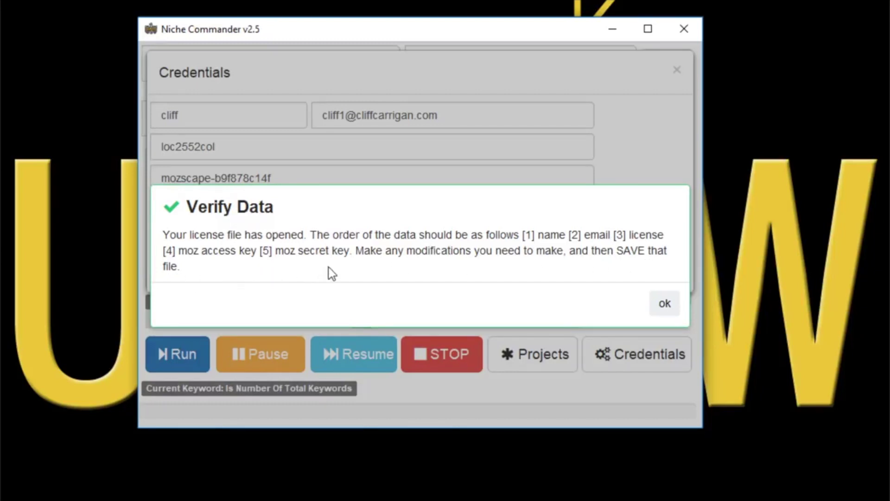
click(665, 306)
click(678, 73)
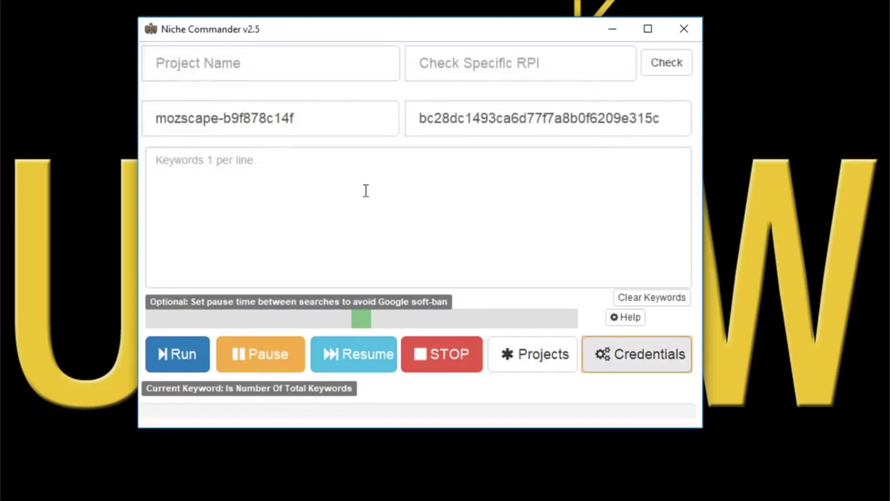
Name the project MMO1 and paste the keywords "make money online", "make money online fast" and "make money online now"
click(184, 64)
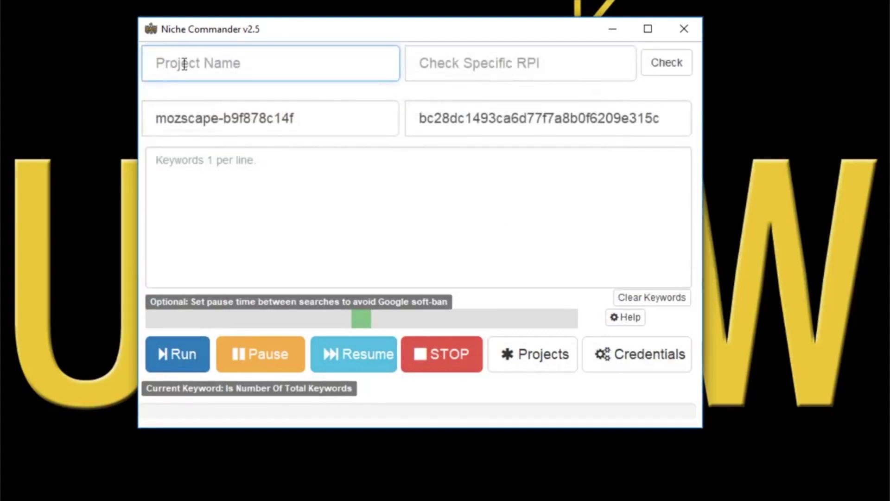
text(M)
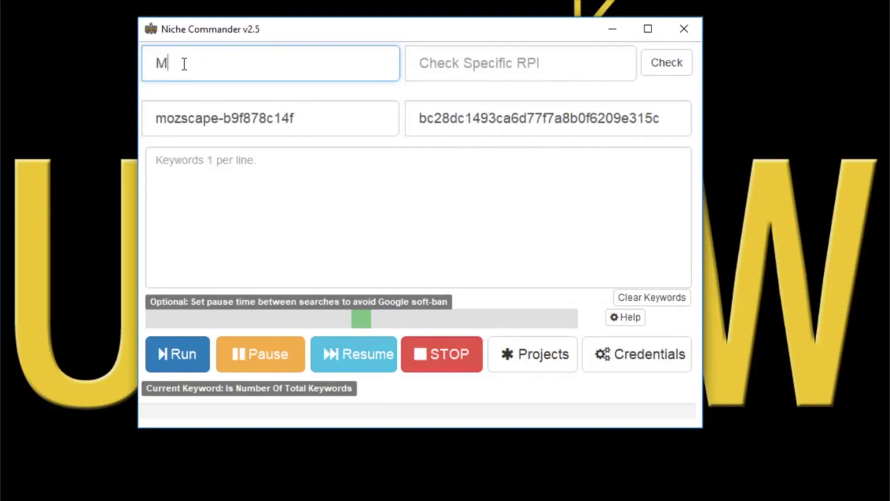
text(MO1)
click(177, 173)
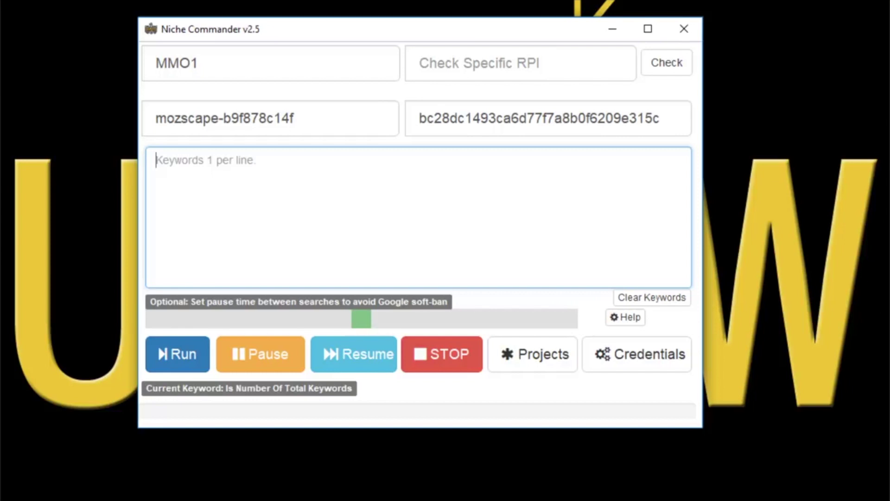
right_click(190, 169)
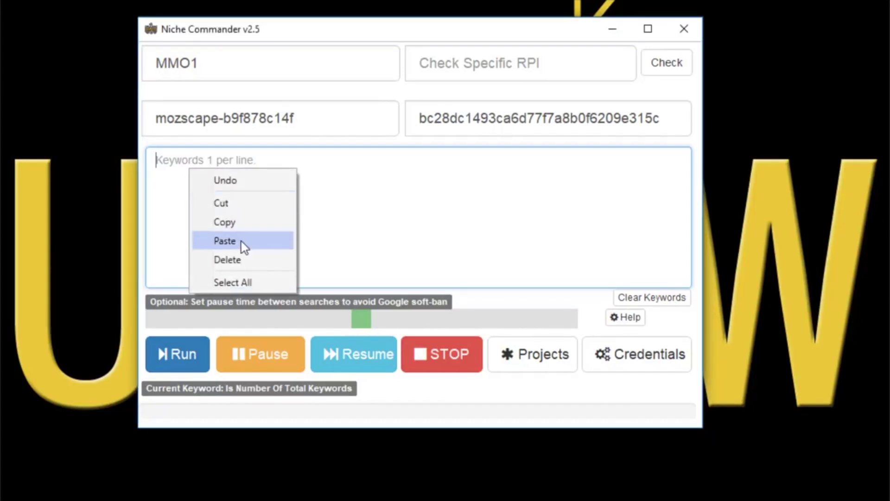
click(241, 241)
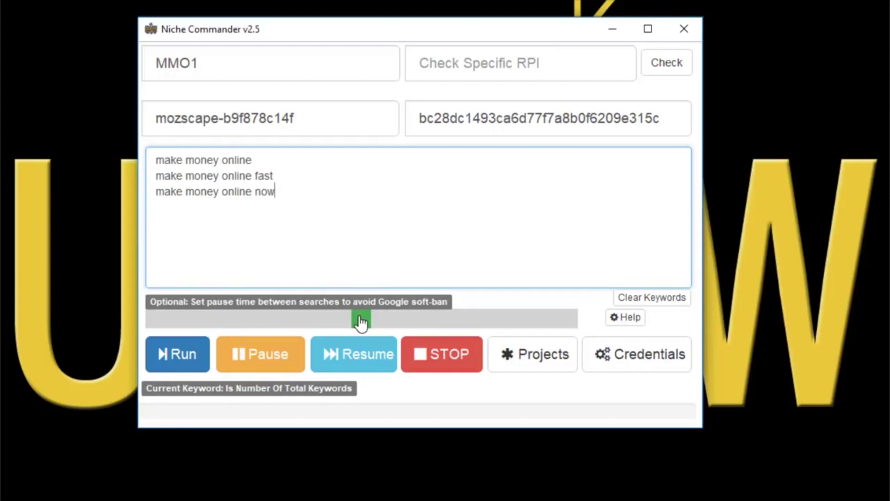
Set the pause time between searches to 4 and run the keyword project
drag(361, 321, 225, 329)
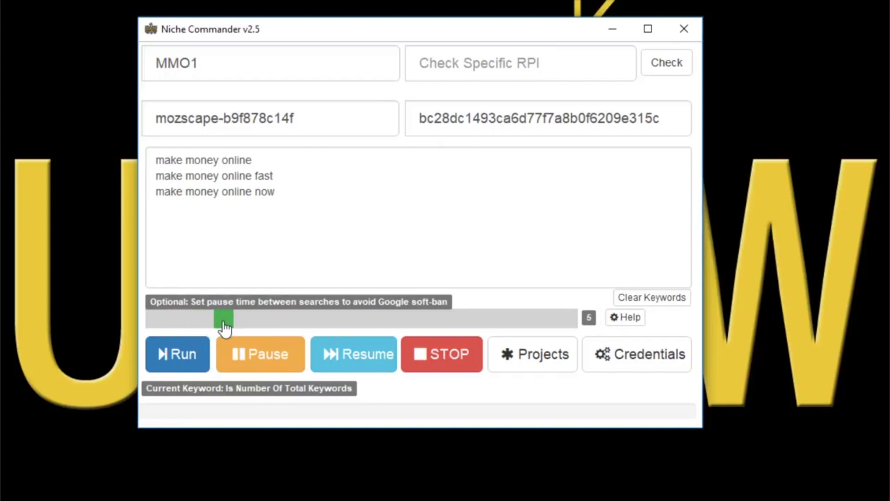
drag(225, 327, 401, 326)
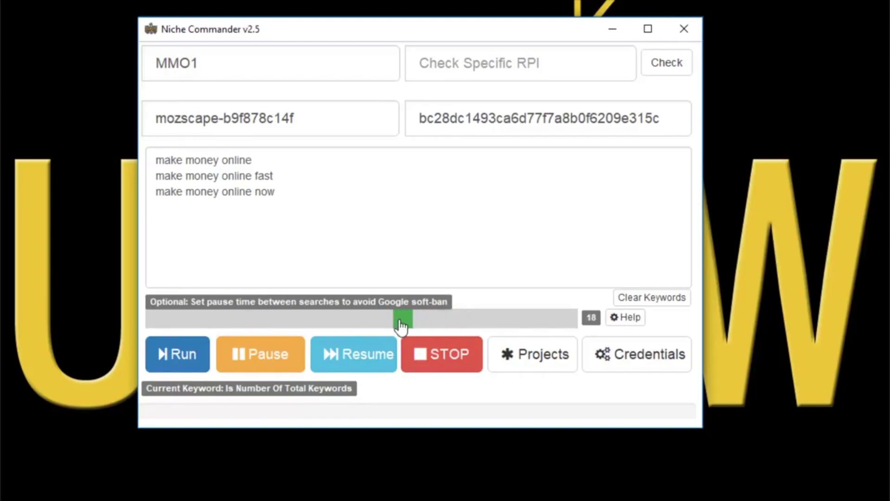
drag(402, 328, 209, 325)
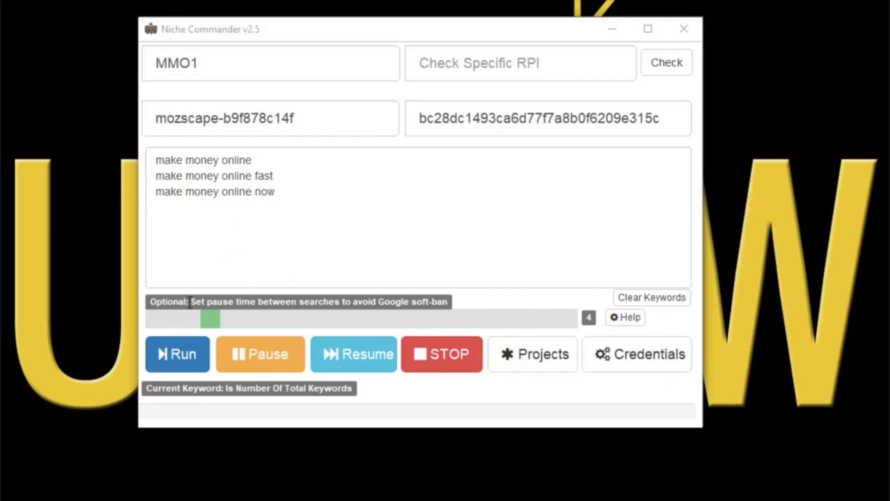
click(180, 360)
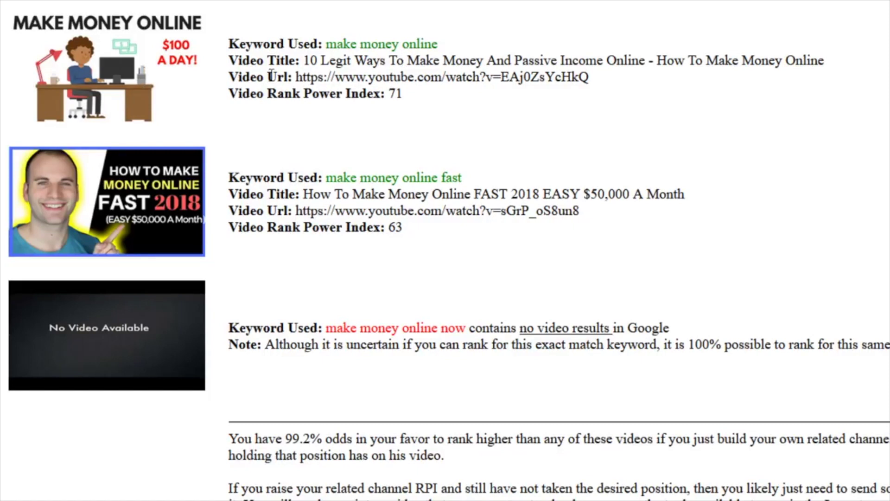
Highlight the words matching the searched keywords in the first two video titles of the report
drag(707, 61, 828, 67)
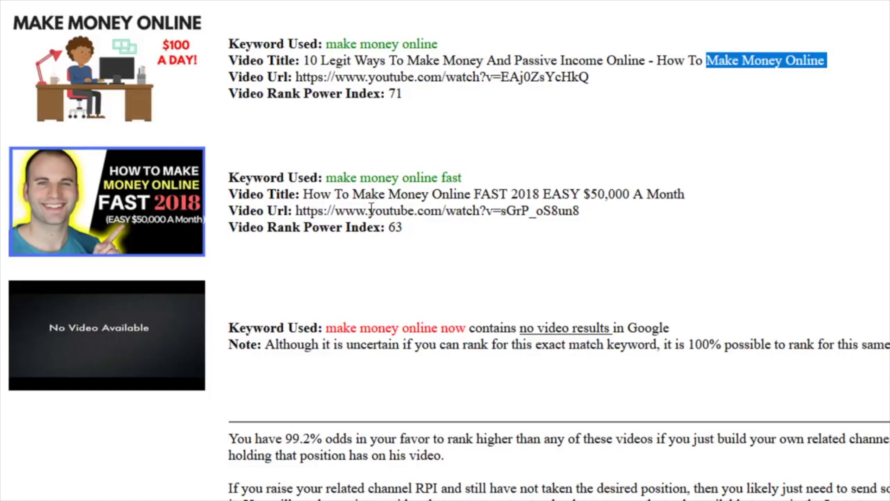
drag(358, 193, 510, 192)
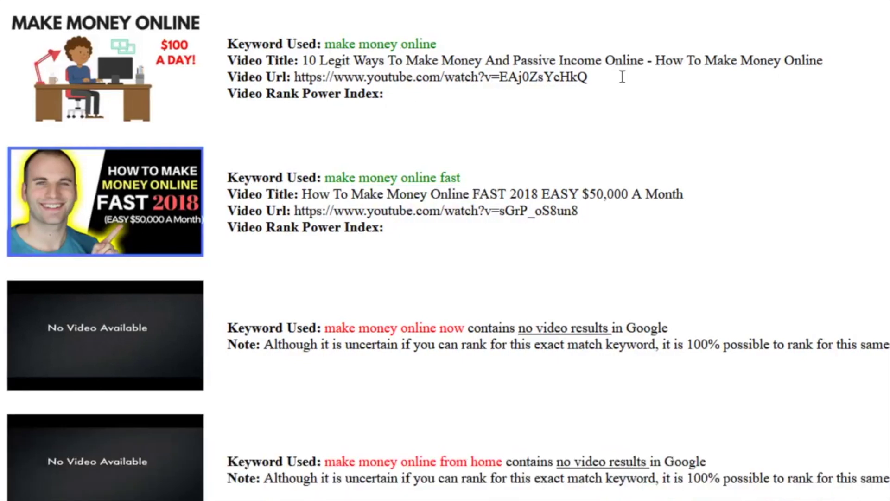
Examine the longer keyword report for keywords with a ranking video and keywords without video results in Google
scroll(445, 251, down, 20)
scroll(446, 251, down, 20)
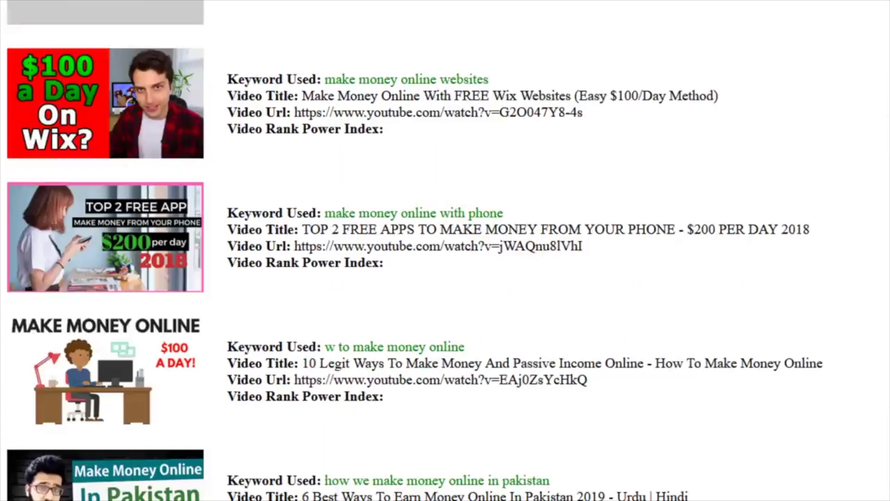
scroll(446, 250, down, 20)
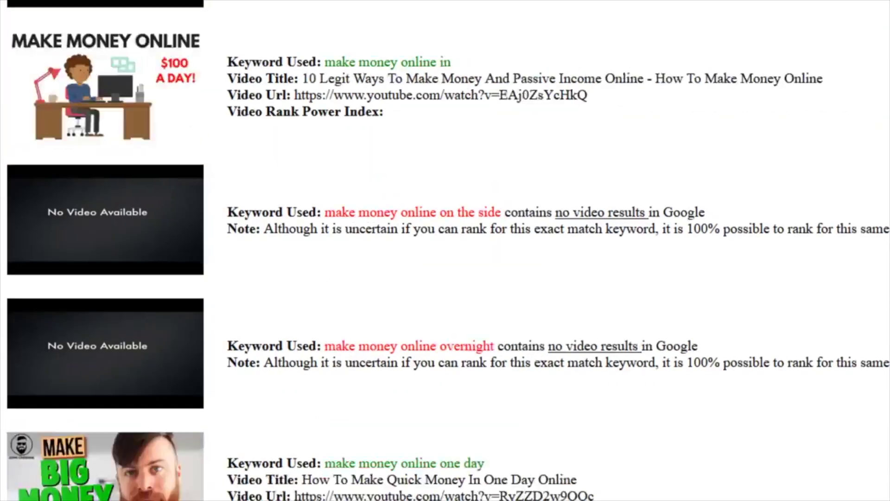
scroll(445, 251, down, 20)
scroll(632, 207, up, 20)
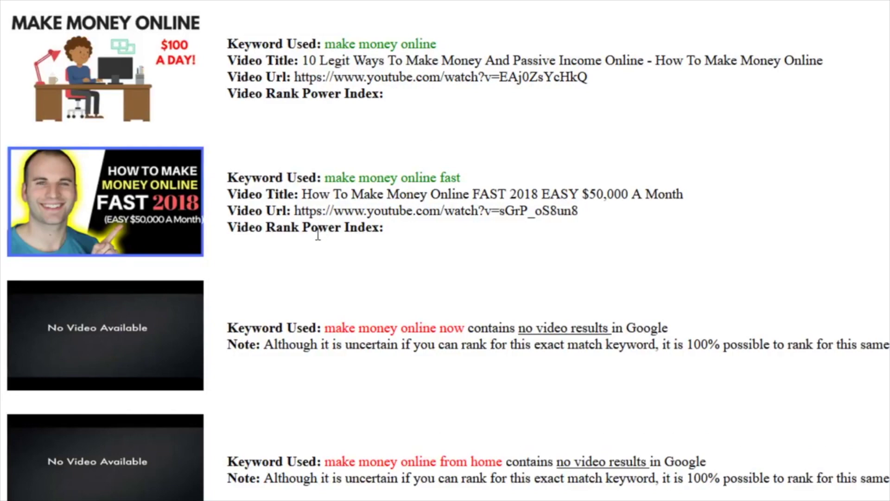
scroll(326, 242, down, 1)
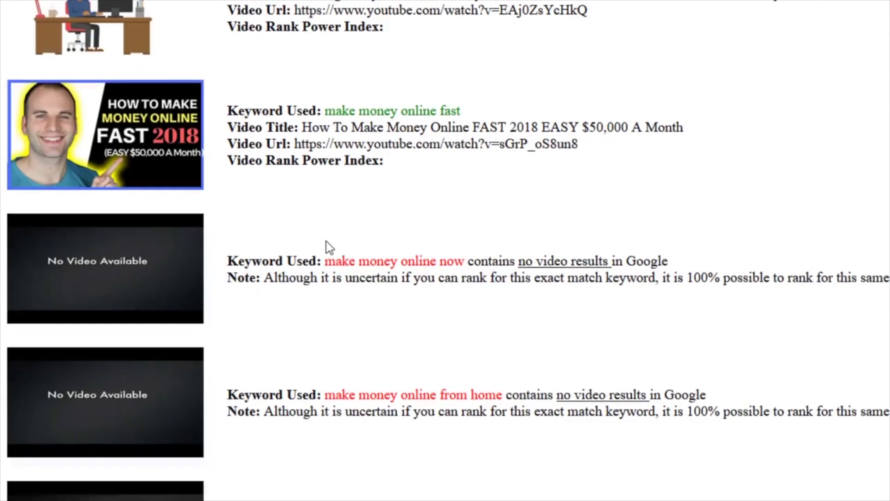
scroll(326, 241, down, 7)
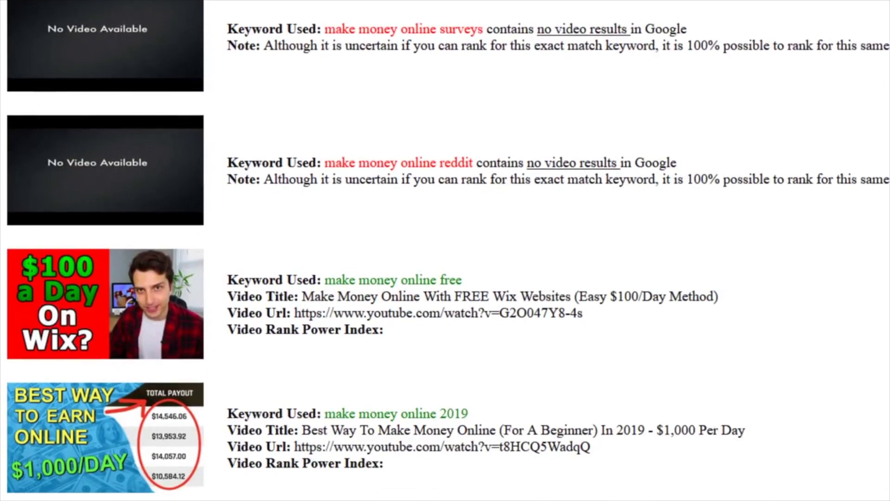
scroll(445, 250, down, 20)
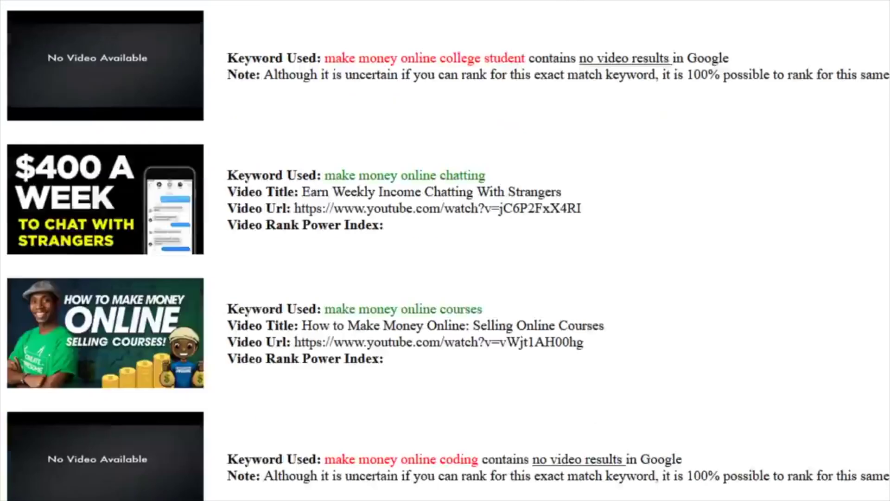
scroll(446, 251, down, 20)
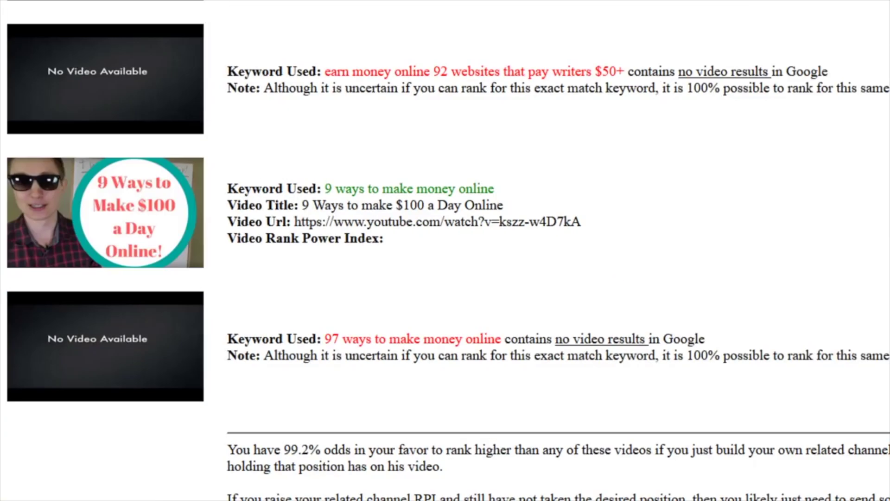
scroll(445, 251, up, 20)
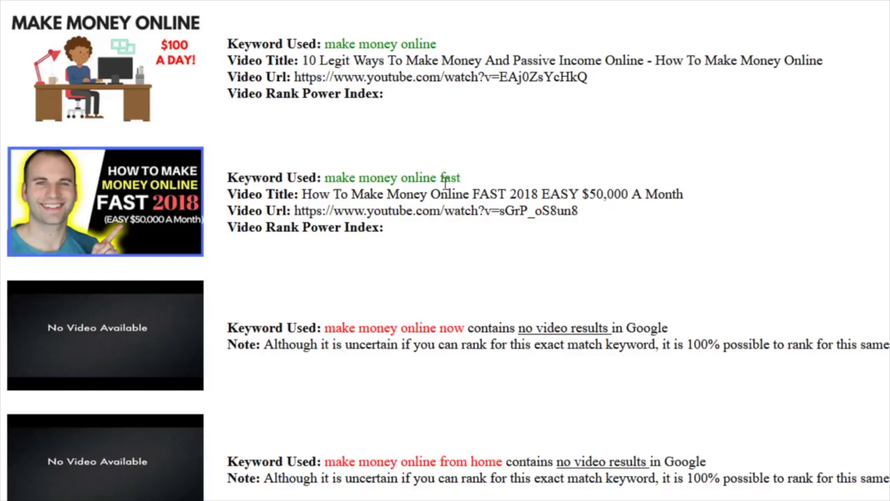
scroll(805, 227, down, 10)
scroll(799, 226, up, 10)
scroll(510, 97, down, 1)
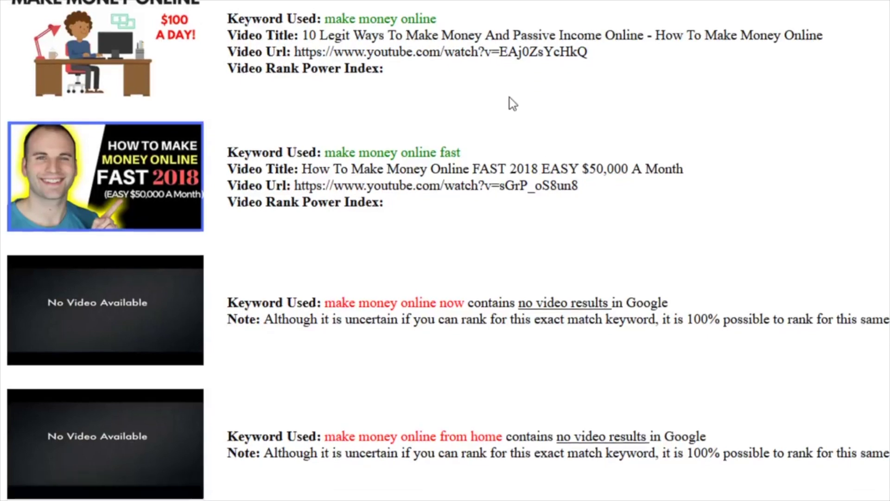
scroll(511, 98, down, 10)
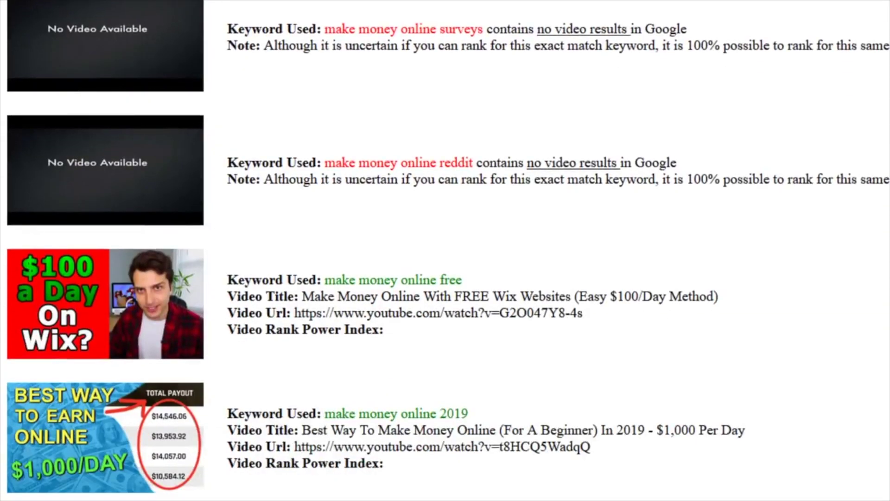
scroll(445, 251, down, 20)
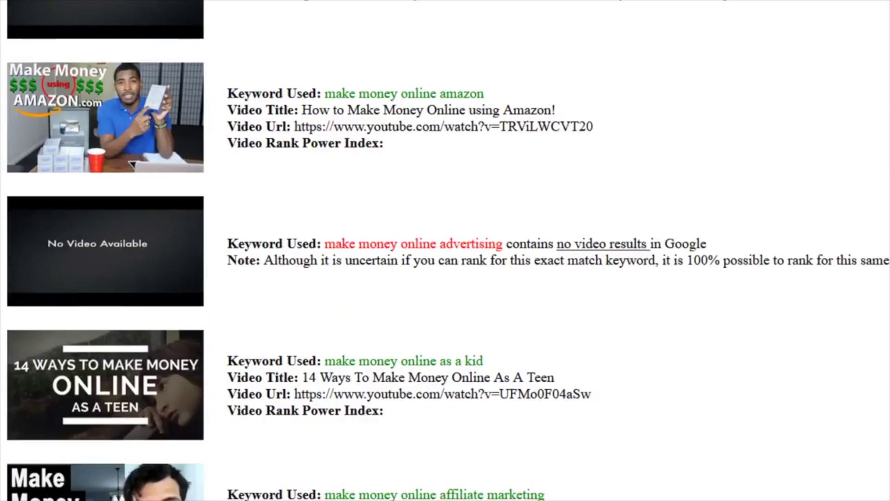
scroll(445, 250, down, 8)
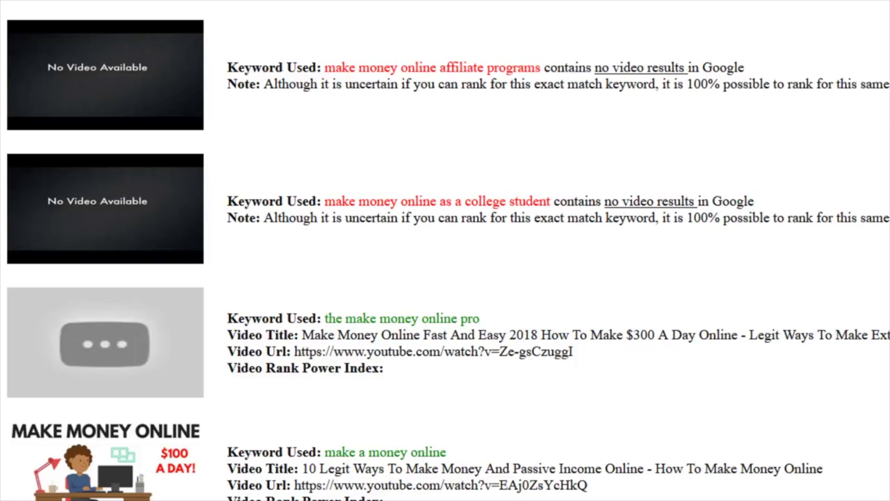
scroll(445, 250, down, 10)
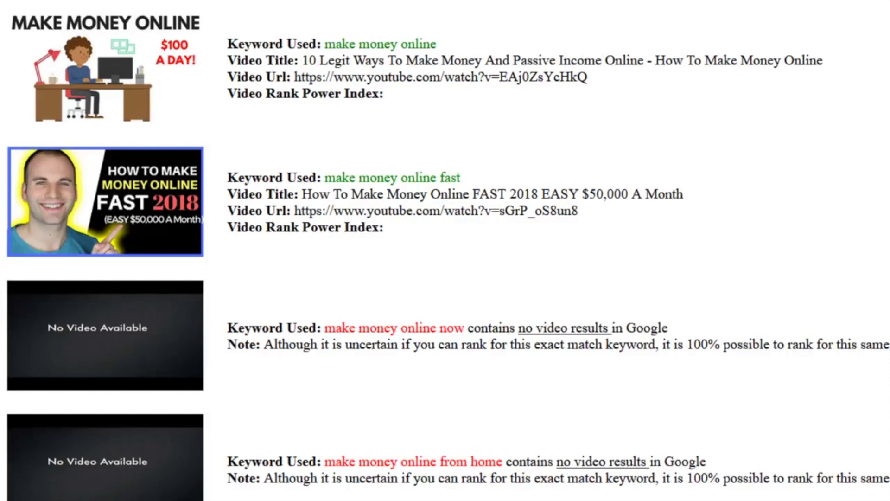
Compare the first keywords lacking Google video results with the ranking entries for "make money online free", "2019" and "legit"
scroll(446, 250, down, 2)
scroll(445, 251, up, 2)
scroll(864, 179, down, 14)
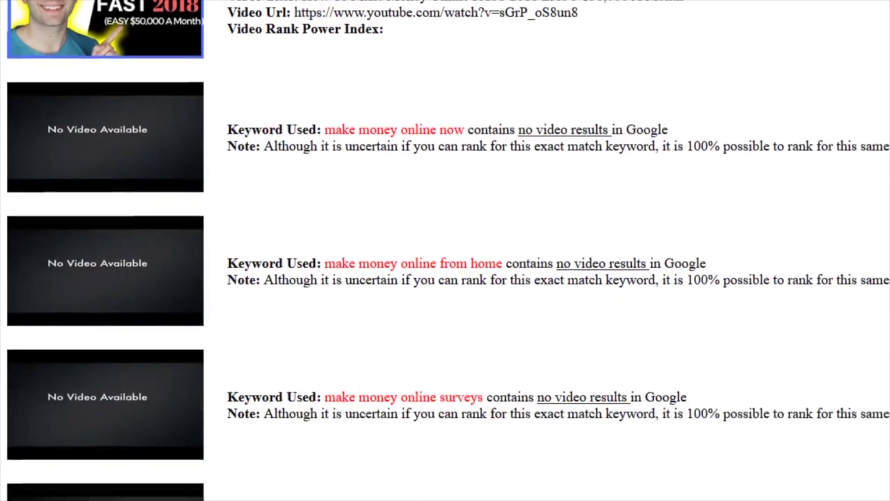
scroll(864, 180, down, 2)
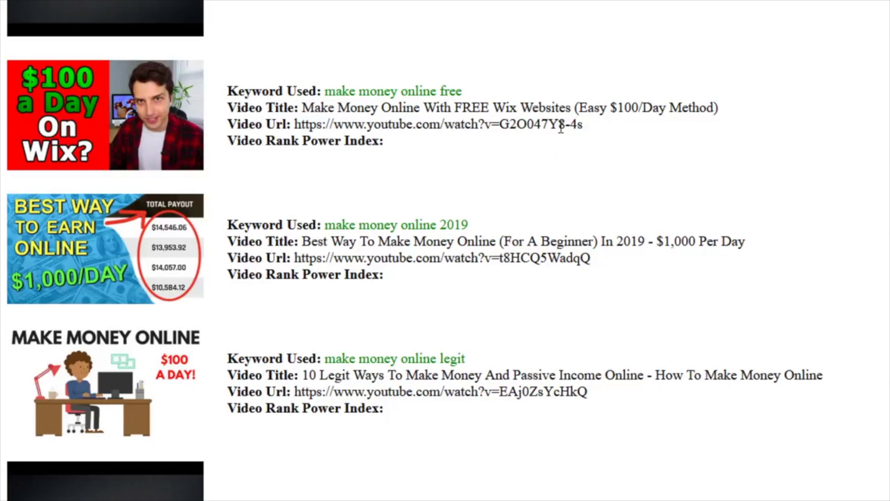
scroll(556, 81, up, 6)
scroll(555, 80, up, 10)
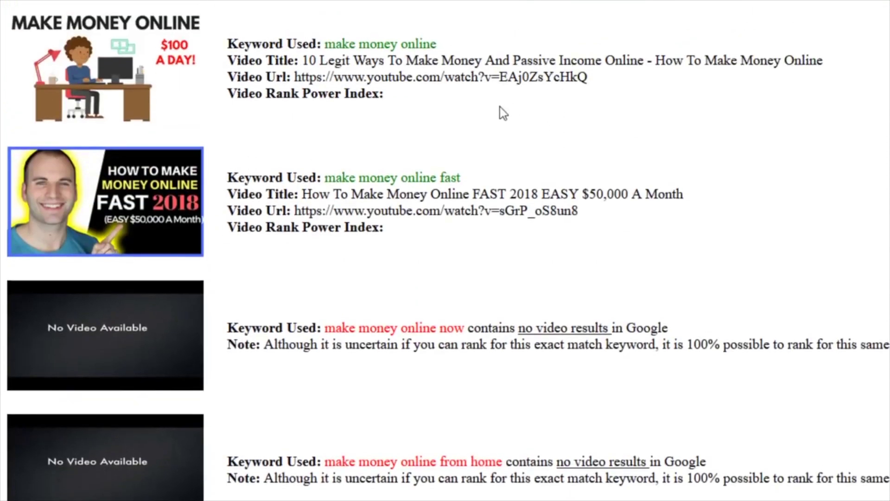
Highlight the video title and then the keyword in the "make money online free" entry of the report
scroll(513, 112, down, 2)
scroll(513, 111, down, 16)
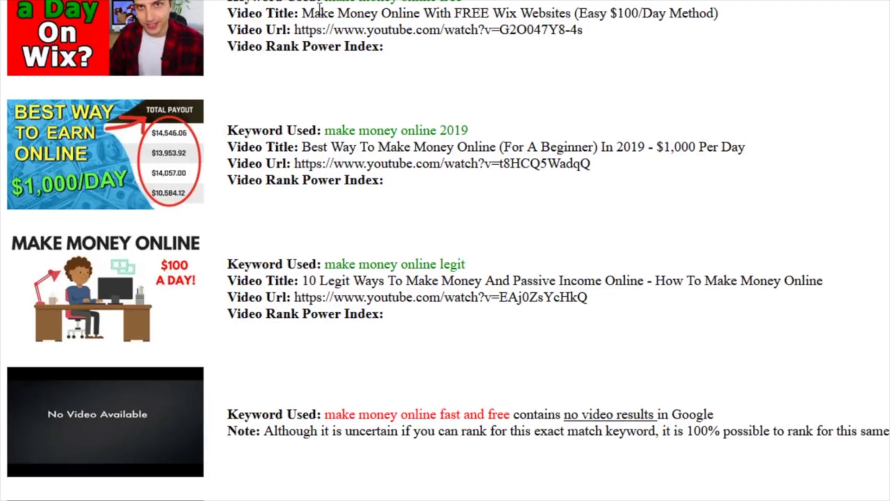
drag(302, 13, 730, 18)
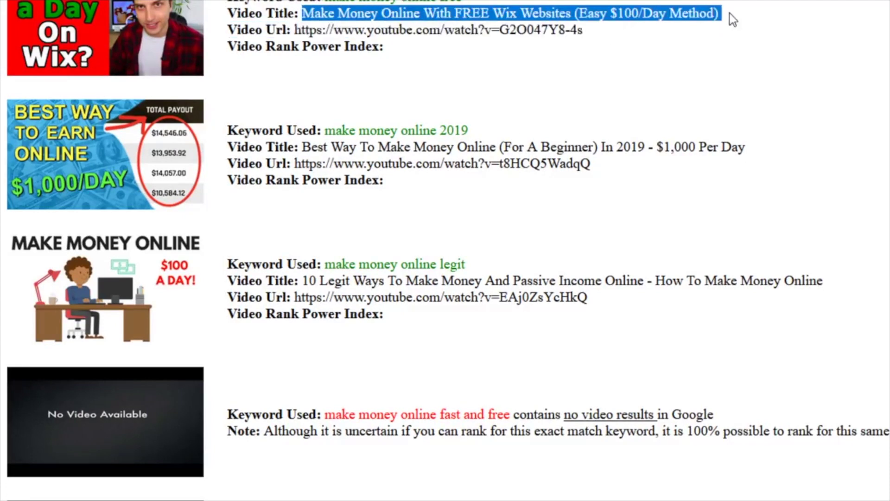
drag(325, 2, 478, 4)
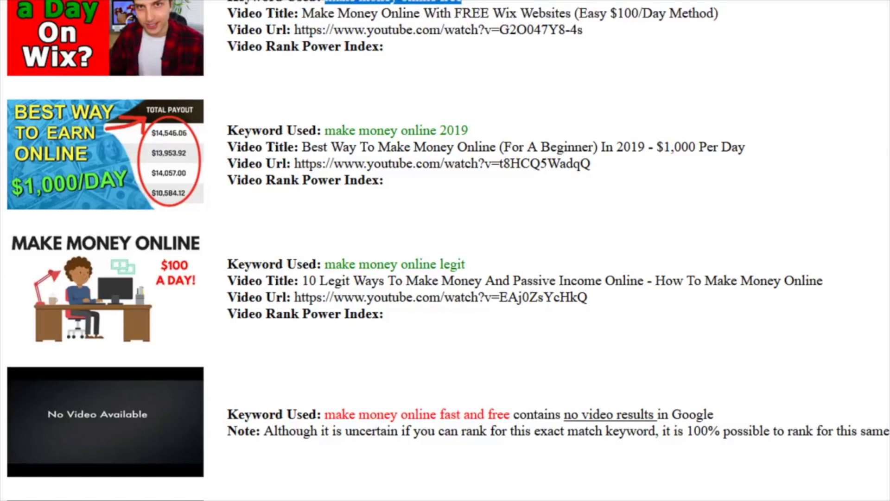
Examine the report entries from the first keywords through "make money online courses" for exact keyword matches in the video titles
scroll(887, 92, up, 10)
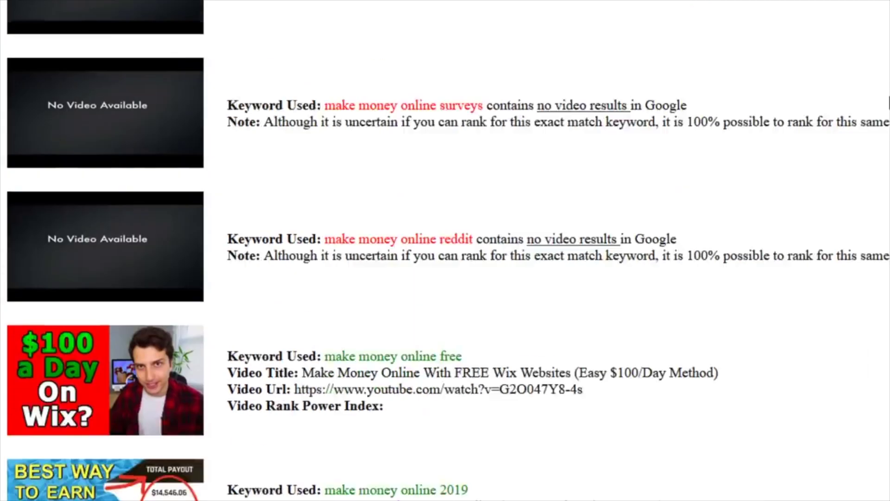
scroll(445, 251, up, 8)
scroll(750, 157, down, 14)
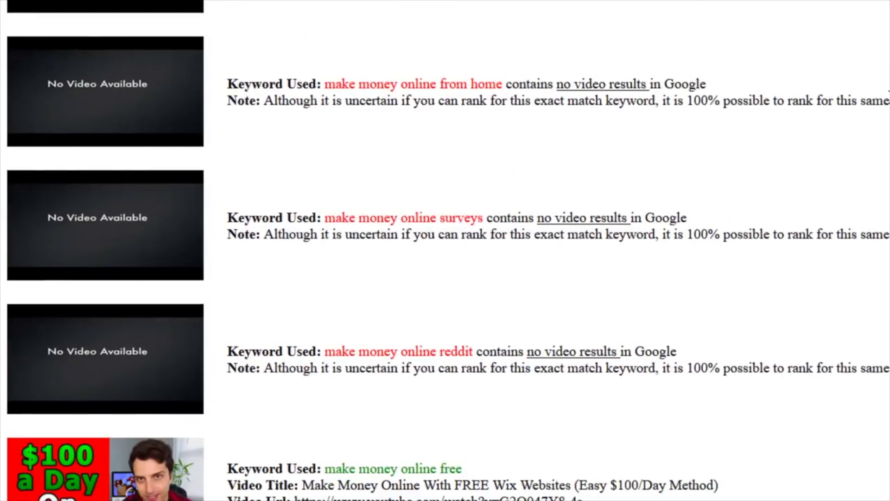
scroll(750, 163, down, 1)
scroll(413, 48, down, 5)
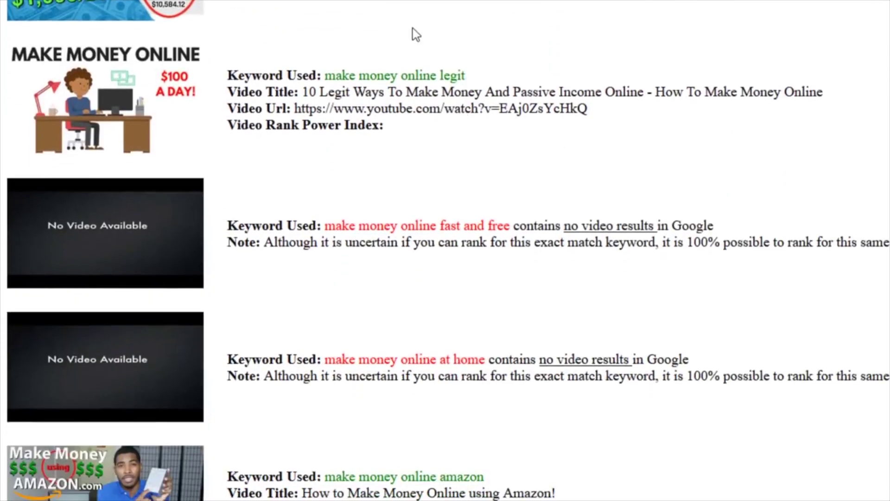
scroll(413, 48, down, 8)
scroll(349, 289, down, 15)
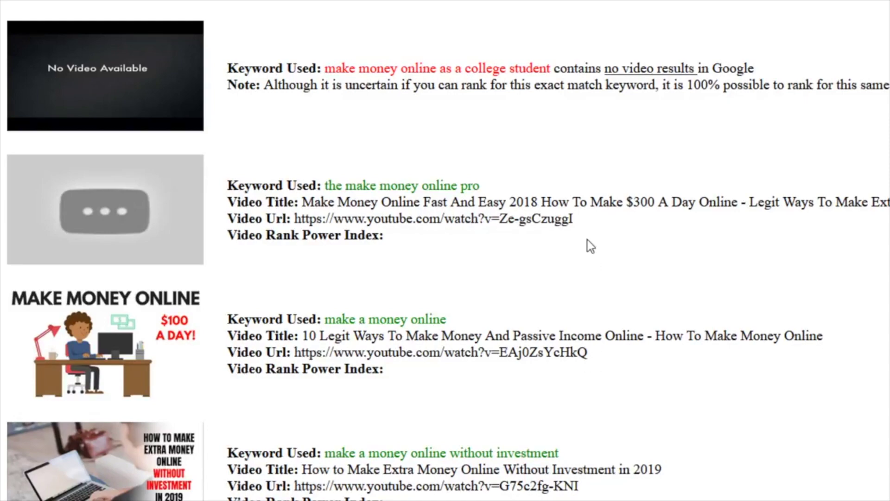
scroll(586, 243, down, 10)
scroll(600, 198, down, 20)
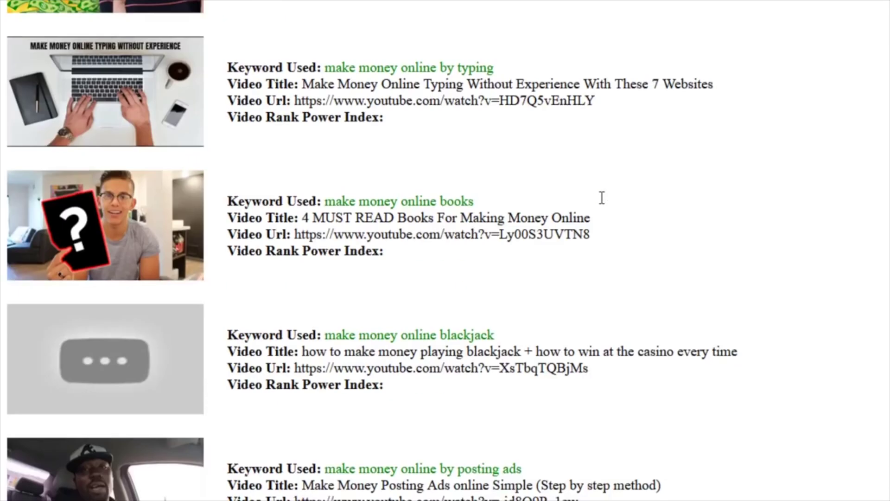
scroll(600, 204, down, 15)
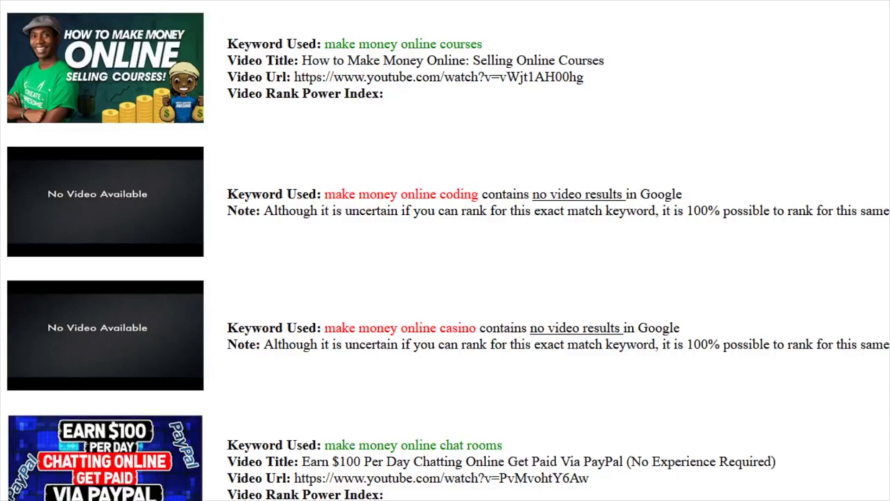
Highlight the keyword "make money online courses" in its report entry and compare it with the video title, then clear the highlight
scroll(445, 250, up, 20)
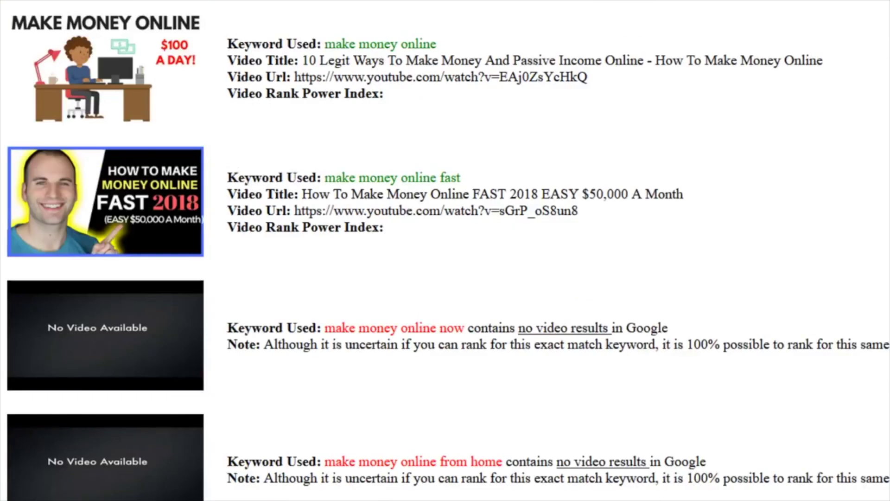
scroll(445, 251, down, 15)
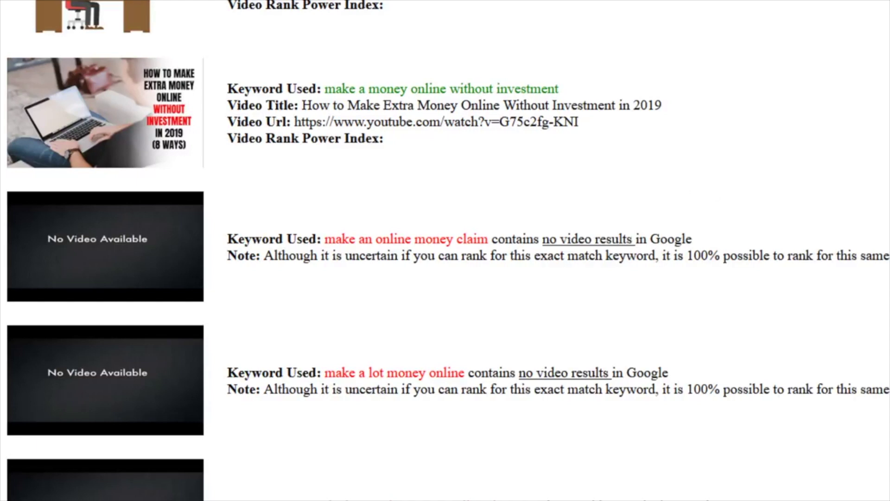
scroll(445, 251, down, 20)
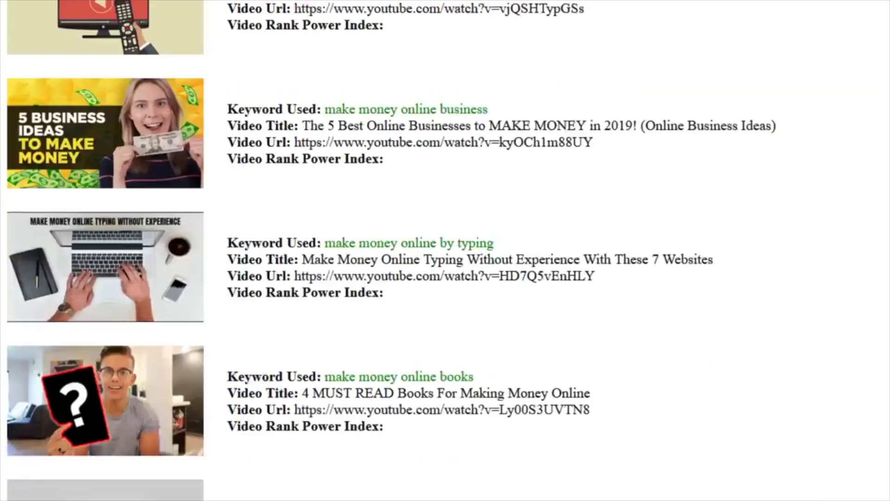
scroll(445, 250, down, 8)
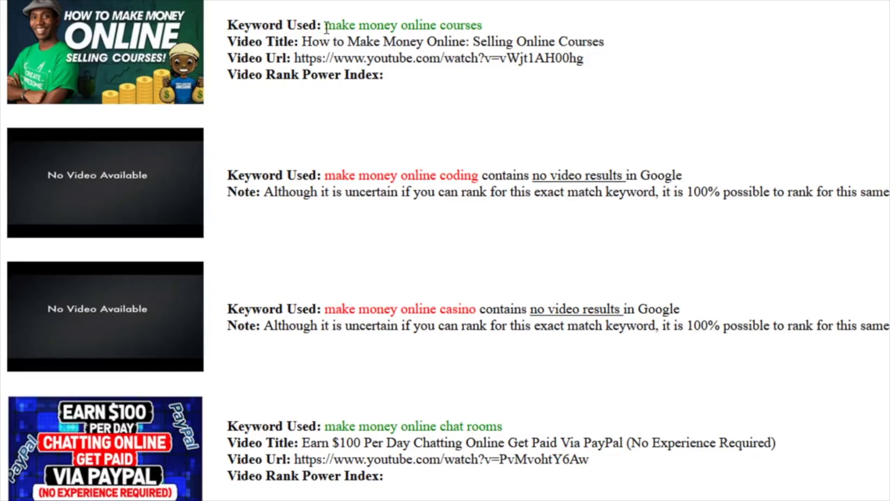
drag(325, 24, 502, 26)
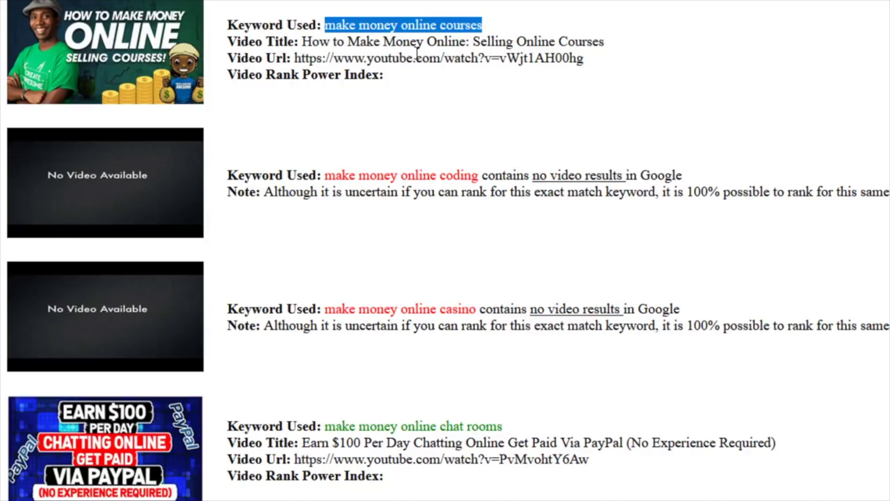
click(633, 45)
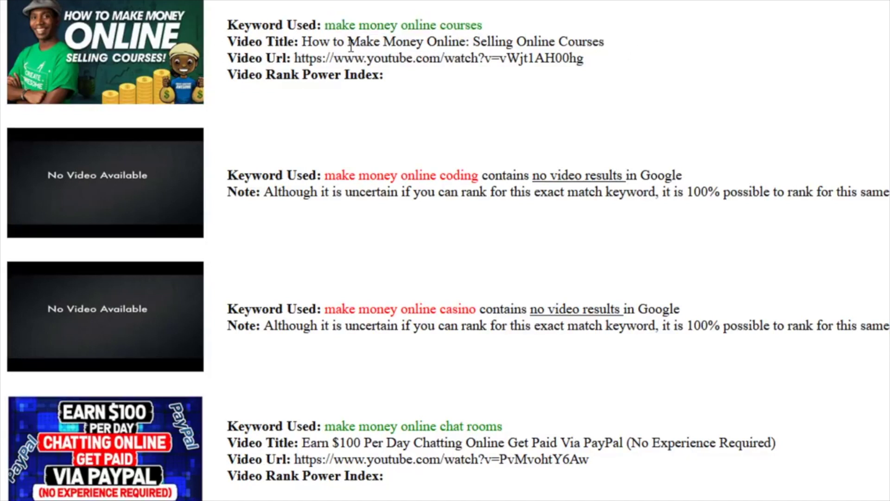
drag(323, 25, 485, 27)
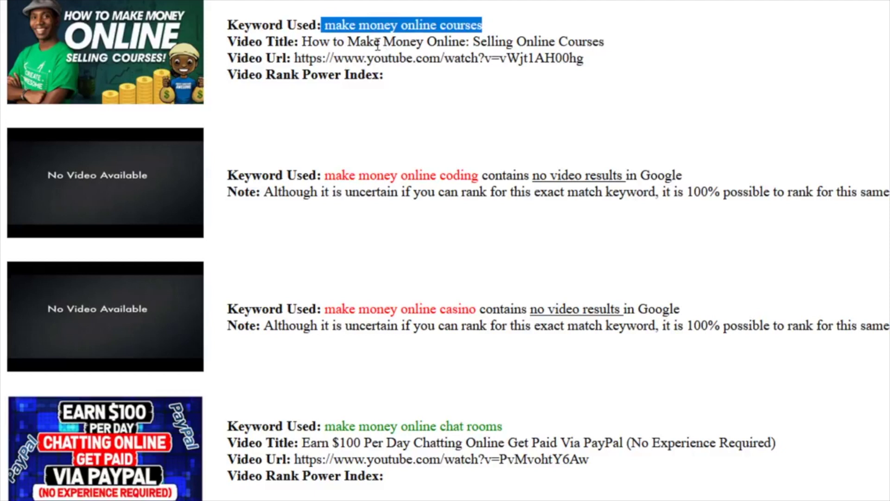
click(636, 43)
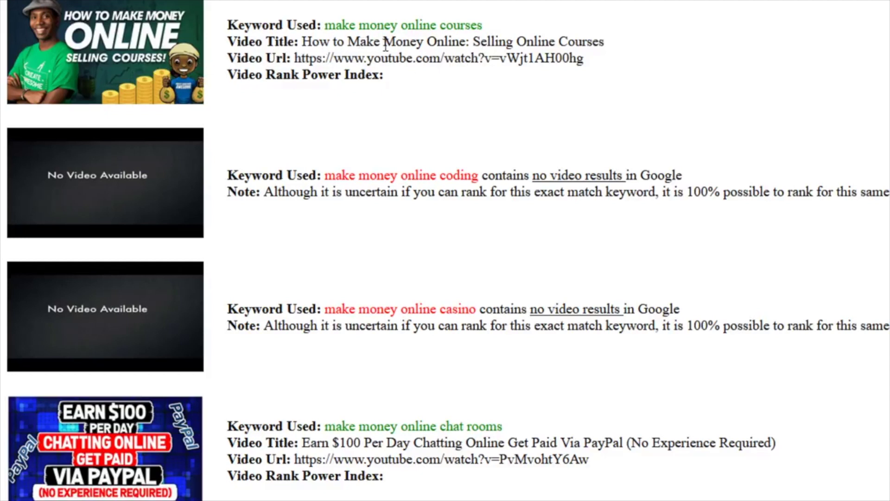
drag(330, 27, 503, 26)
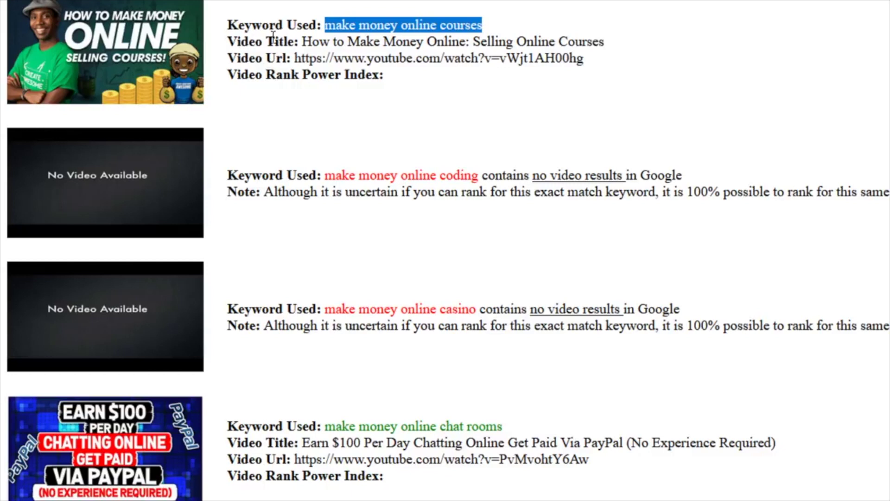
click(300, 45)
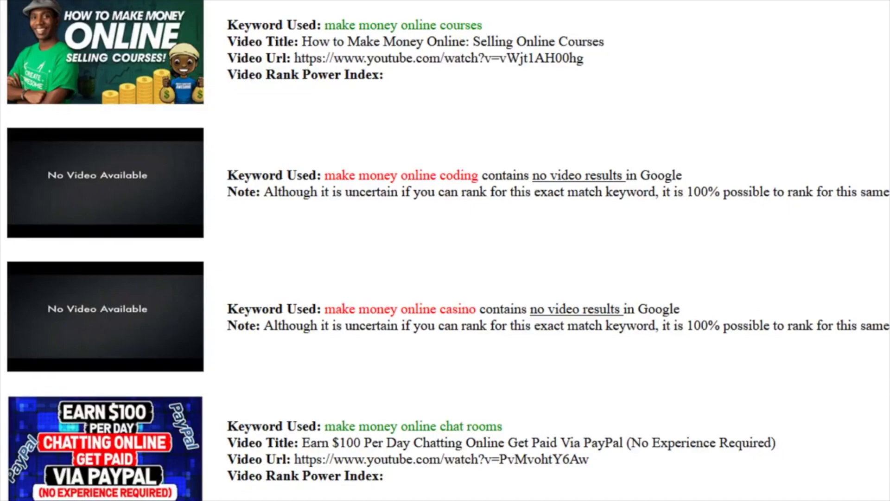
Examine the remaining keyword entries of the long report and the closing note about the odds of ranking
scroll(446, 250, down, 20)
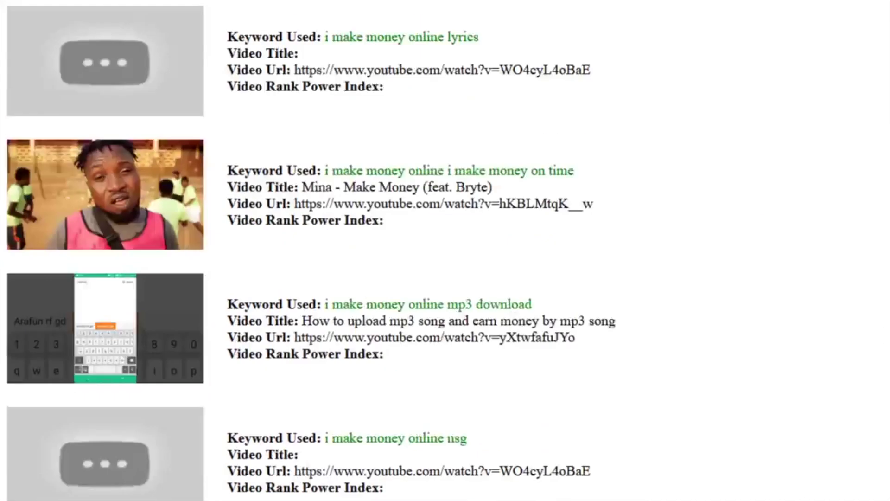
scroll(445, 251, down, 20)
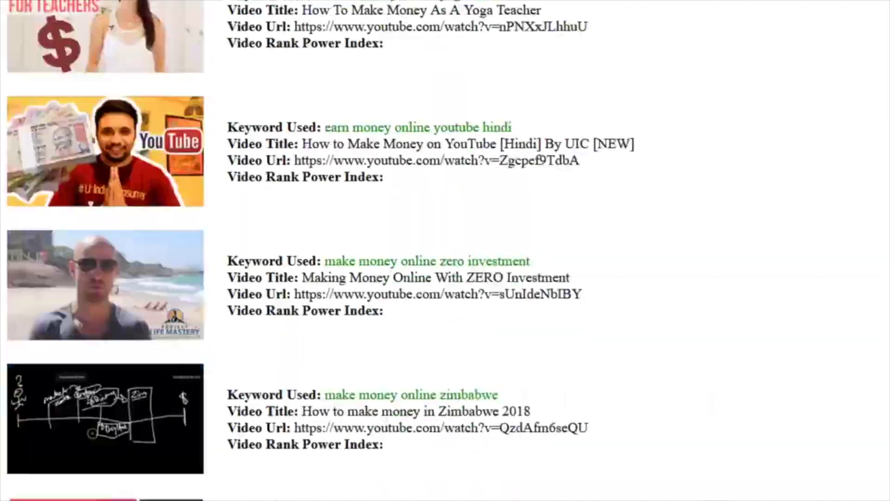
scroll(445, 251, down, 20)
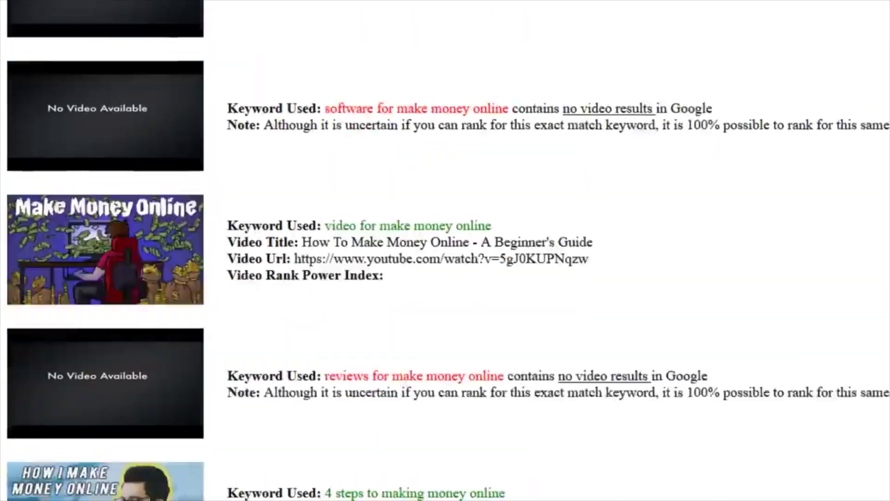
scroll(445, 251, down, 20)
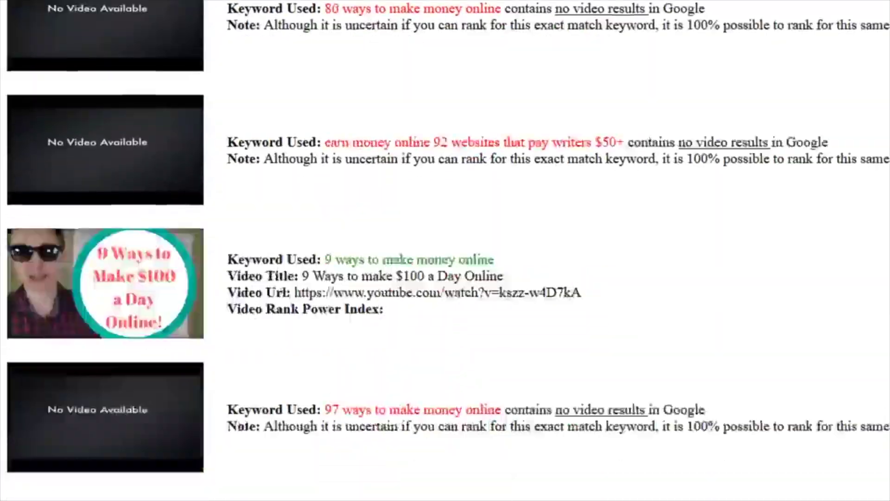
scroll(445, 250, down, 20)
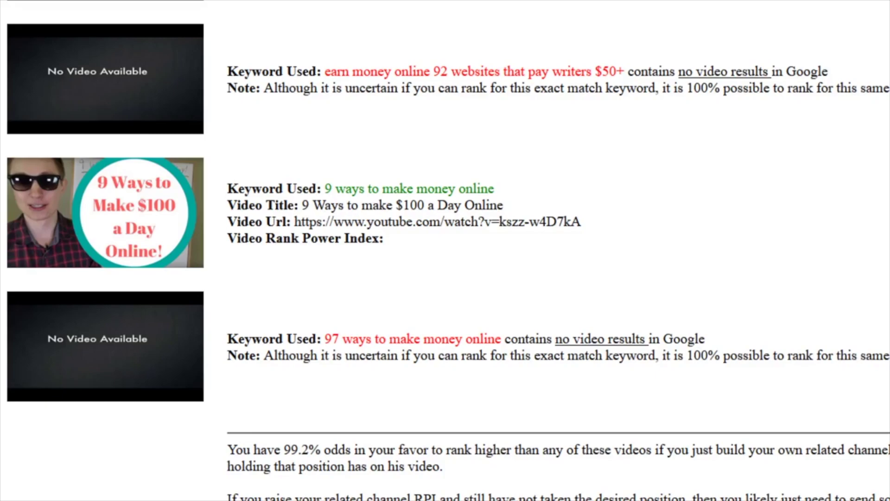
scroll(446, 251, down, 20)
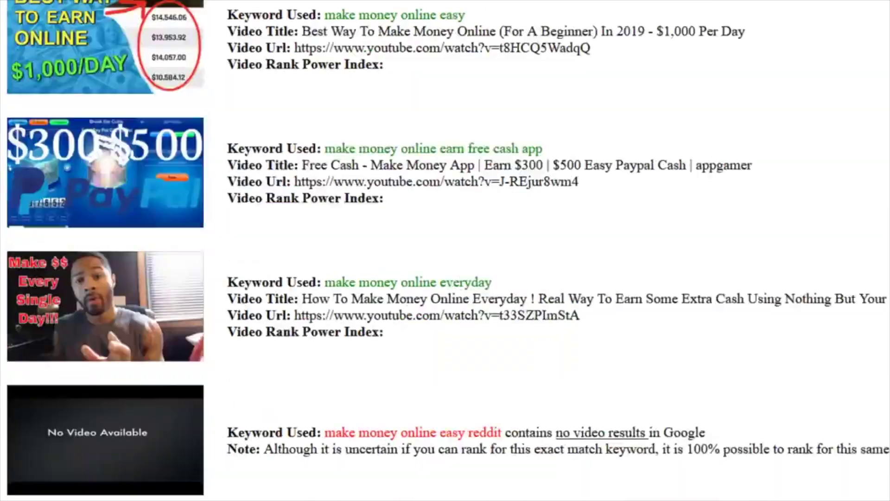
scroll(445, 250, down, 15)
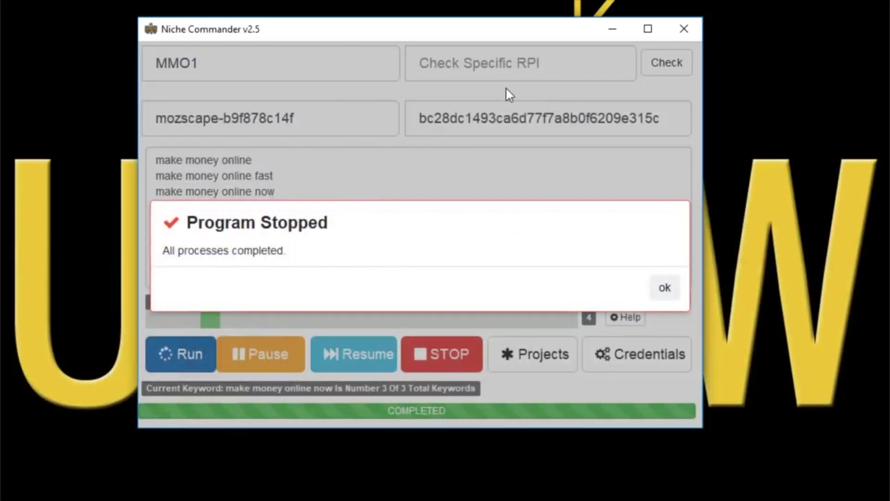
Dismiss the completion message in Niche Commander and open the MMO1.html report from the projects folder
click(667, 290)
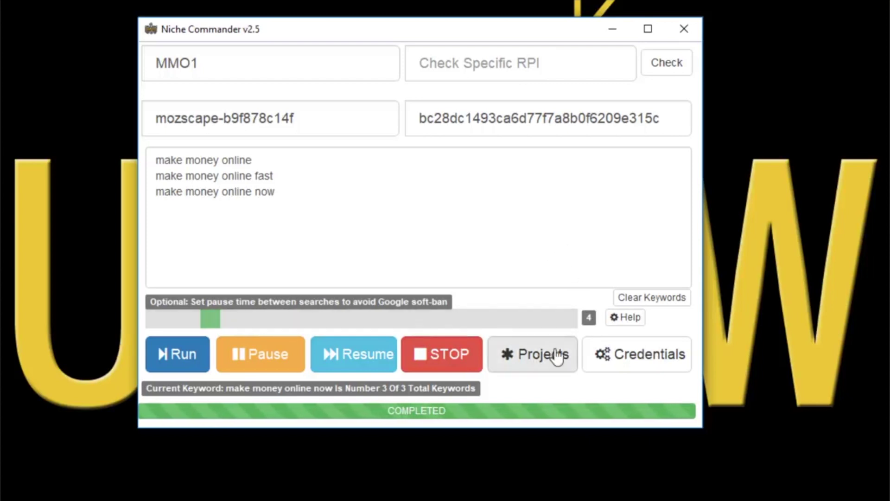
click(537, 362)
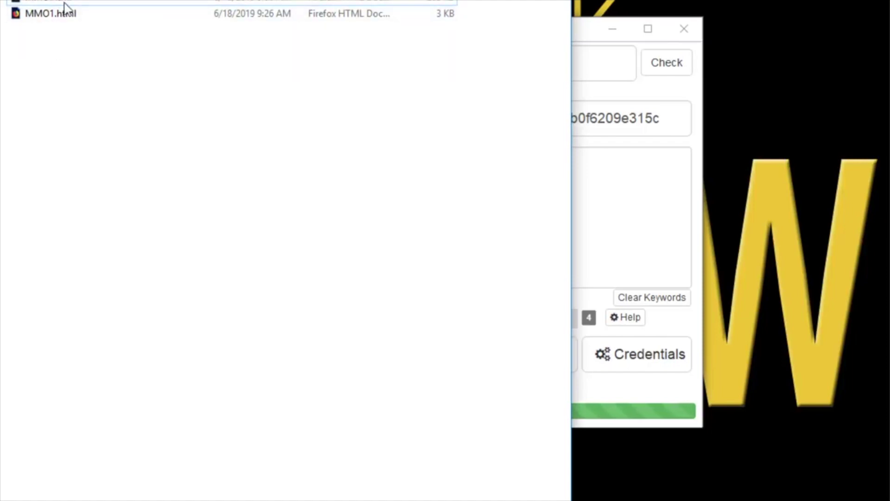
double_click(51, 14)
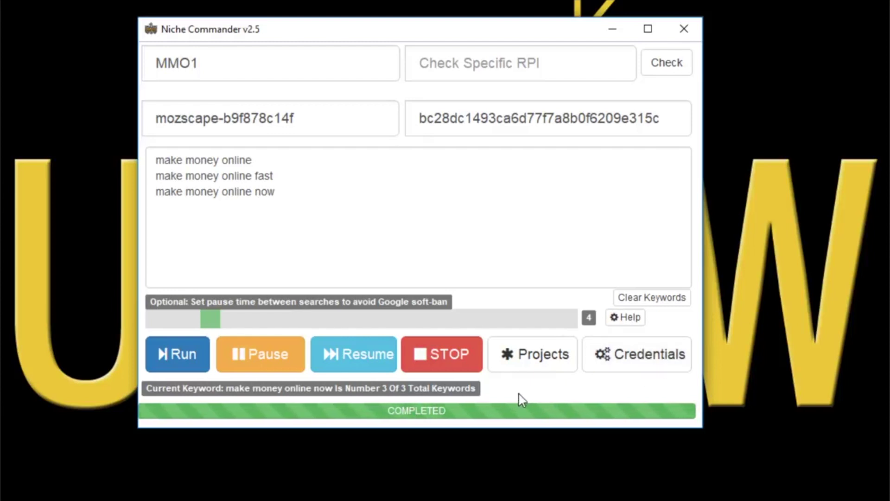
Clear the keyword list, then view the available support options in the help dialog and close it
click(666, 306)
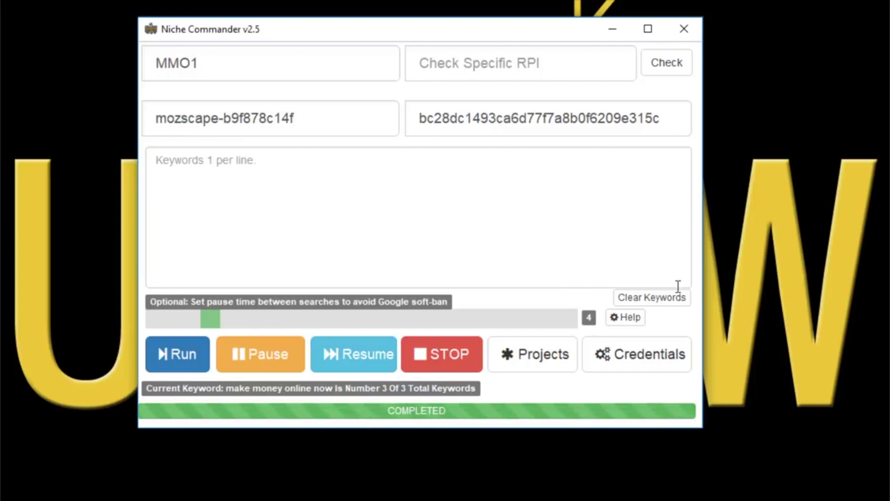
click(630, 319)
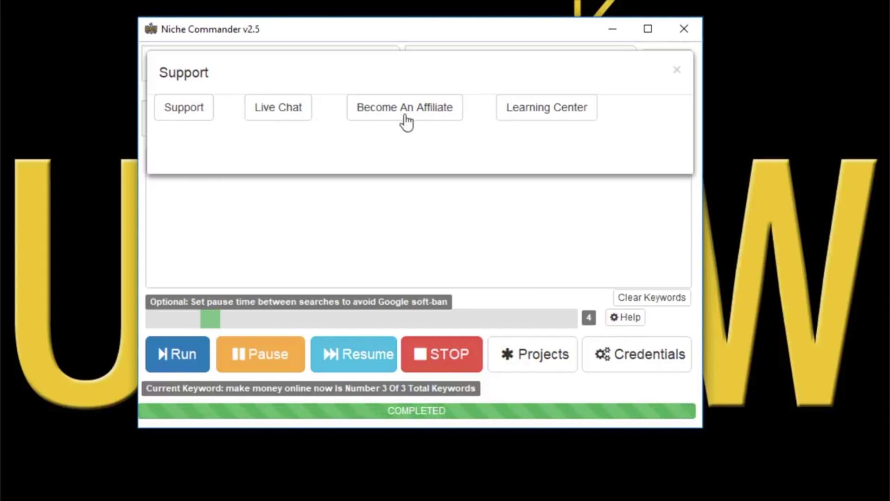
click(677, 70)
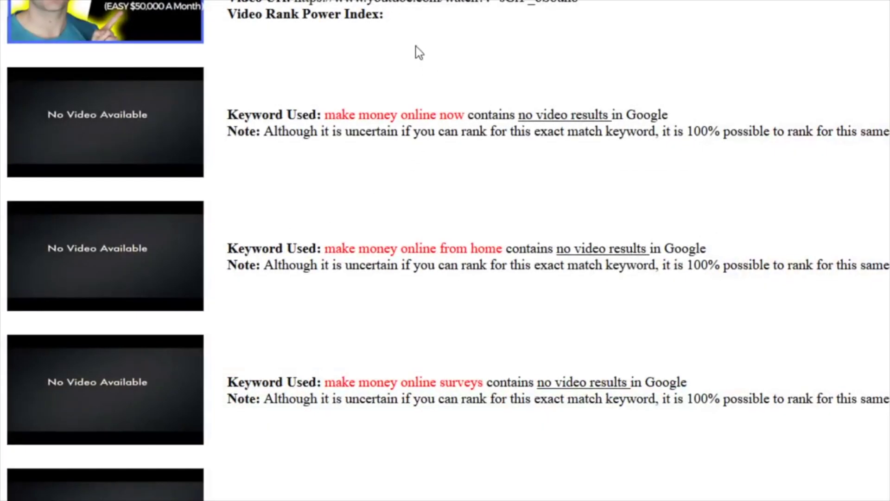
Copy the video URL above the "make money online now" entry in the report, check its specific RPI in Niche Commander, and dismiss the result
drag(296, 2, 586, 7)
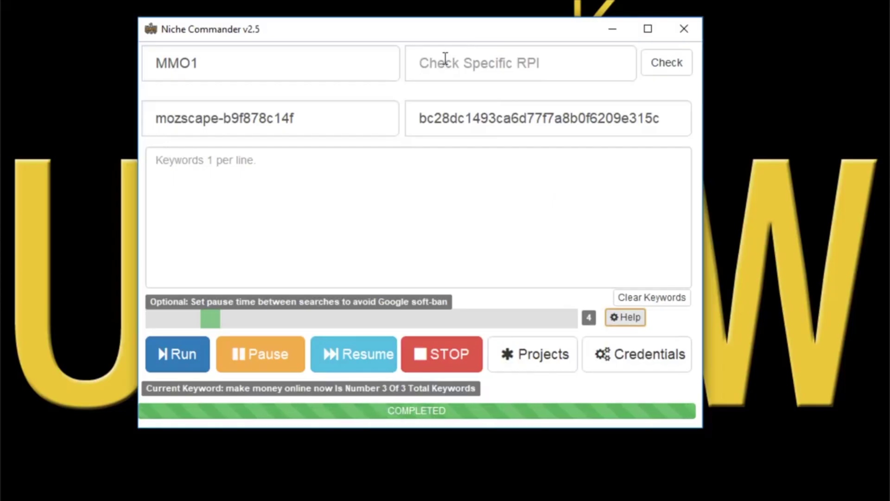
click(446, 60)
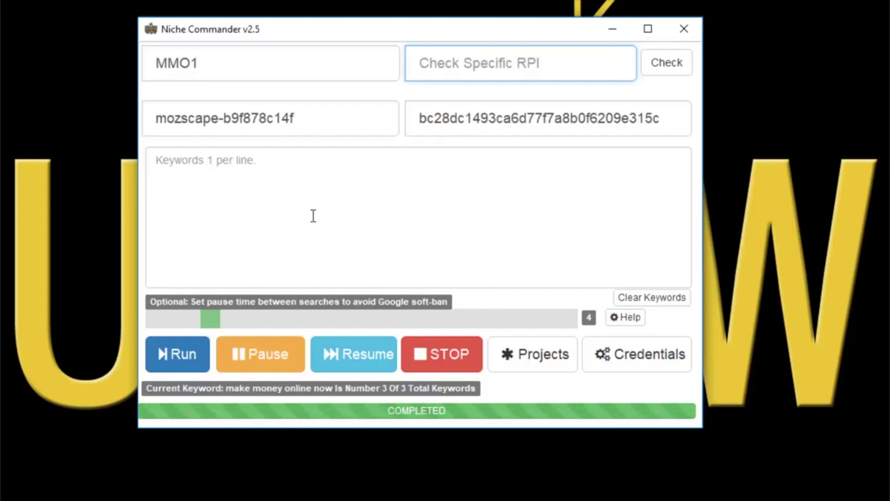
right_click(469, 64)
click(513, 137)
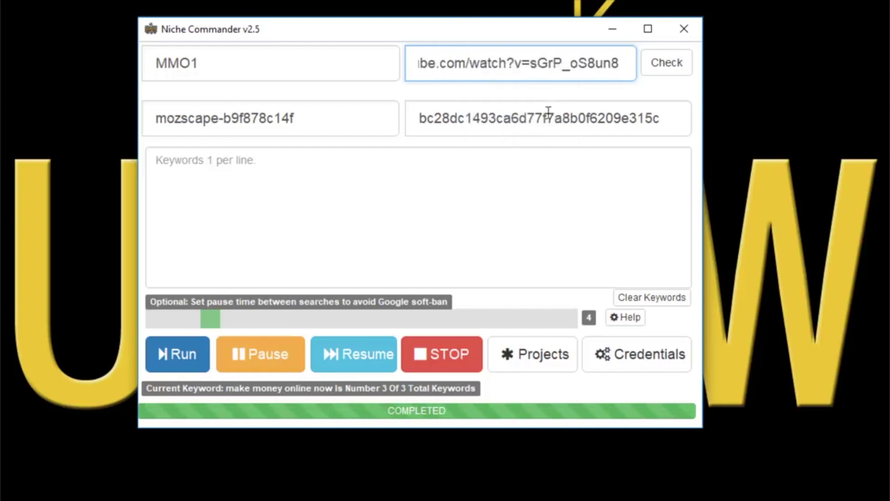
click(666, 68)
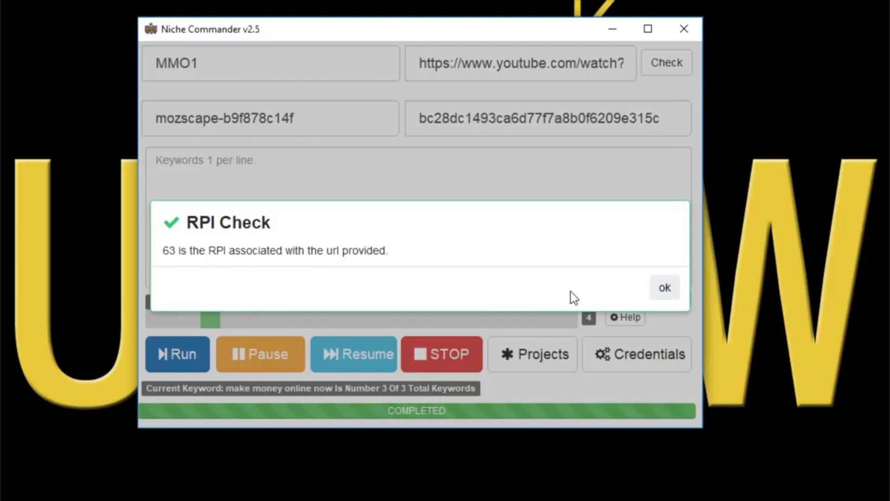
click(670, 292)
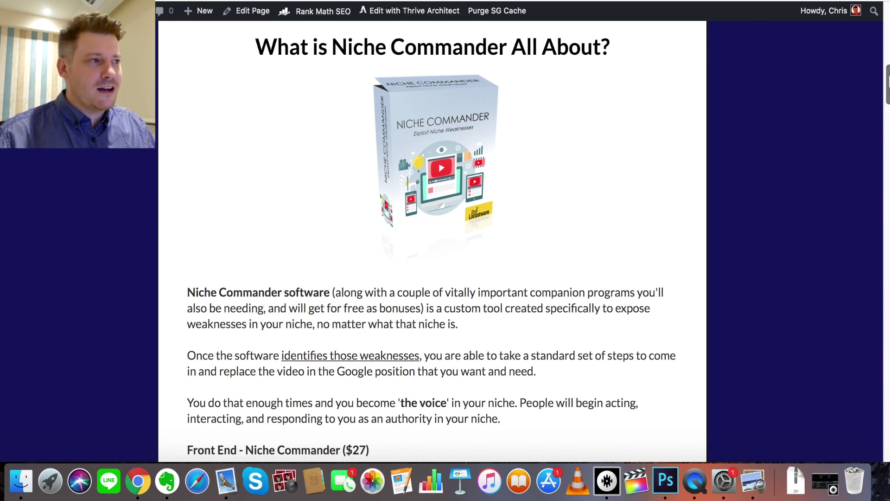
In the browser, examine the review page's Niche Commander overview and the feature list of the $27 front-end offer
scroll(887, 84, down, 3)
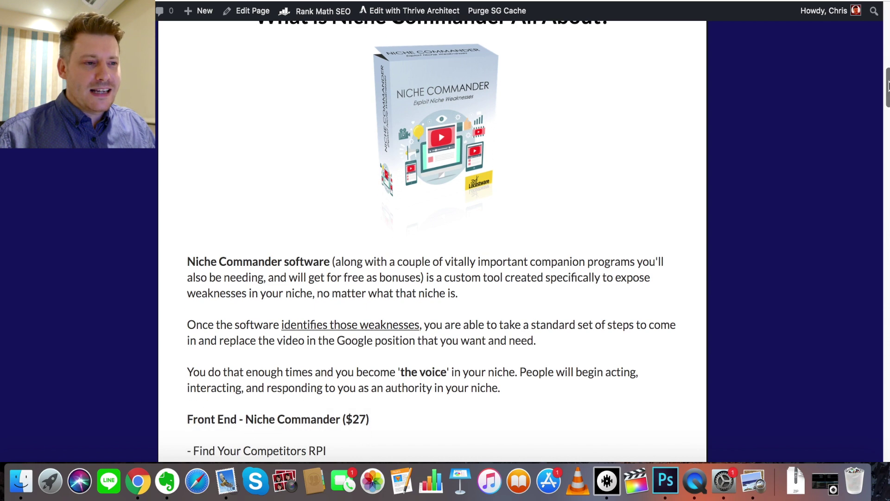
scroll(888, 86, down, 5)
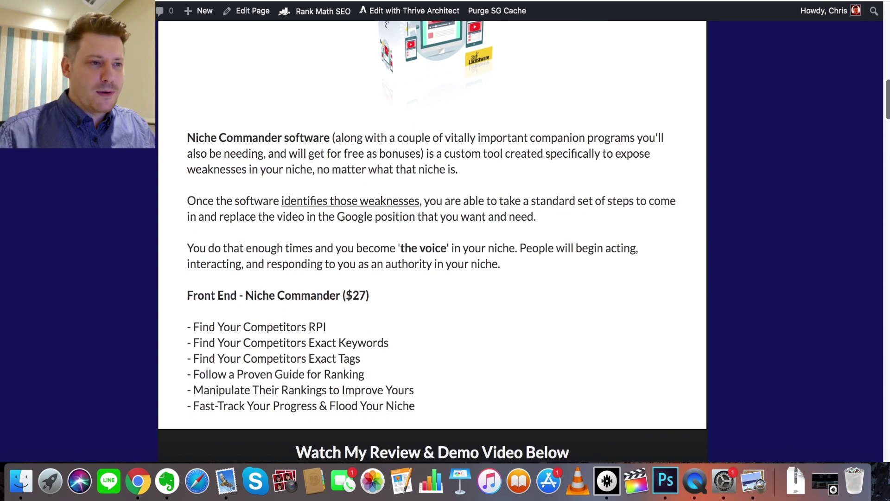
scroll(433, 241, up, 1)
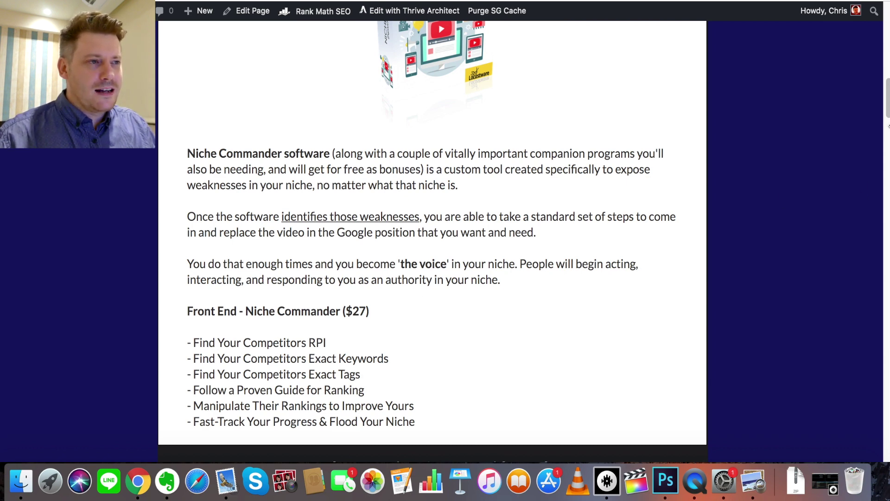
mouse_move(886, 102)
mouse_down()
mouse_move(884, 89)
mouse_move(887, 106)
mouse_up()
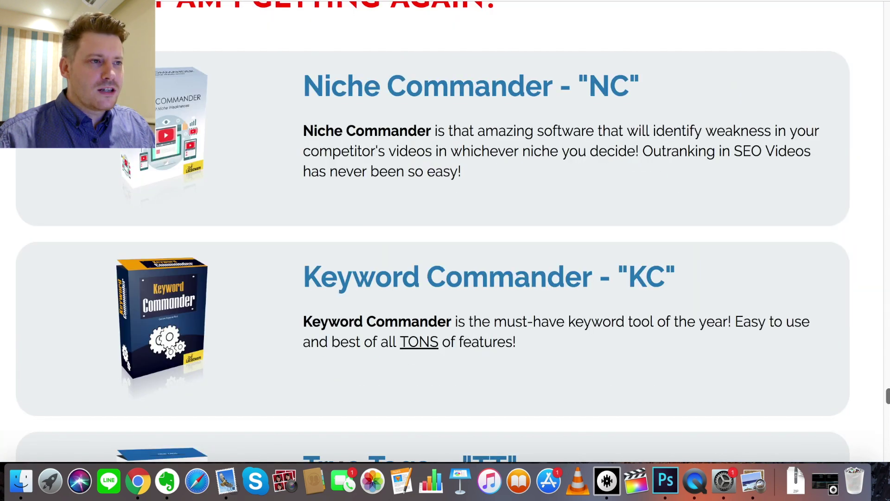
Examine the sales page's "What Am I Getting Again?" section from the Niche Commander entry through to the Full-Time Support Staff entry
scroll(433, 257, up, 3)
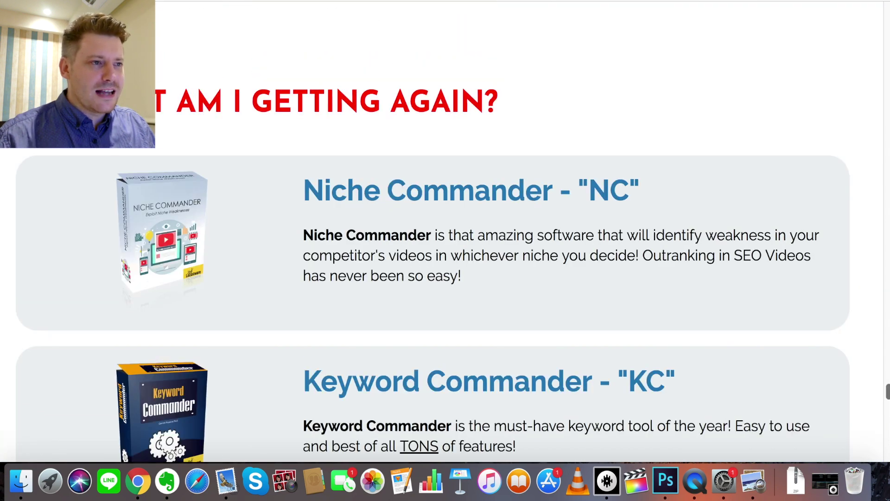
scroll(433, 258, down, 2)
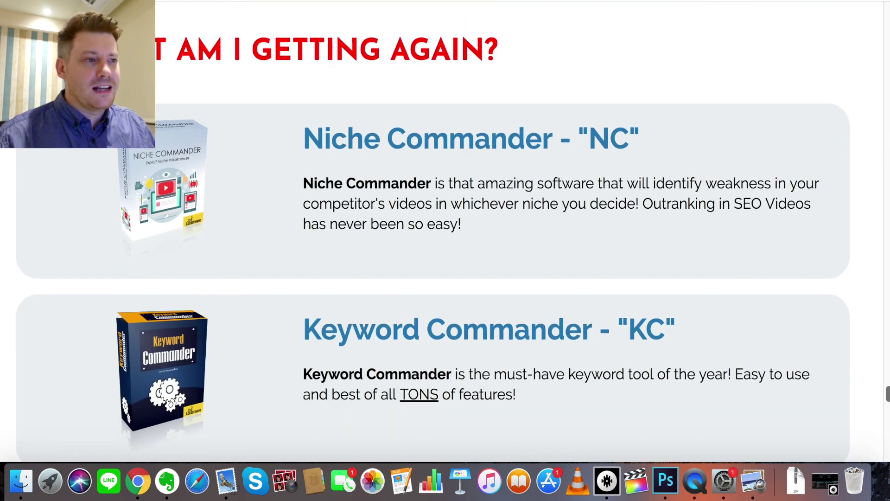
scroll(433, 257, down, 6)
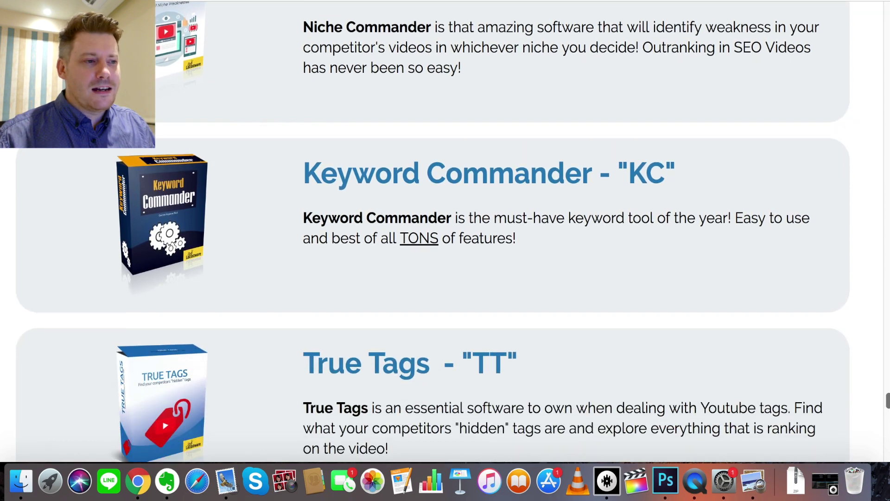
scroll(123, 150, down, 10)
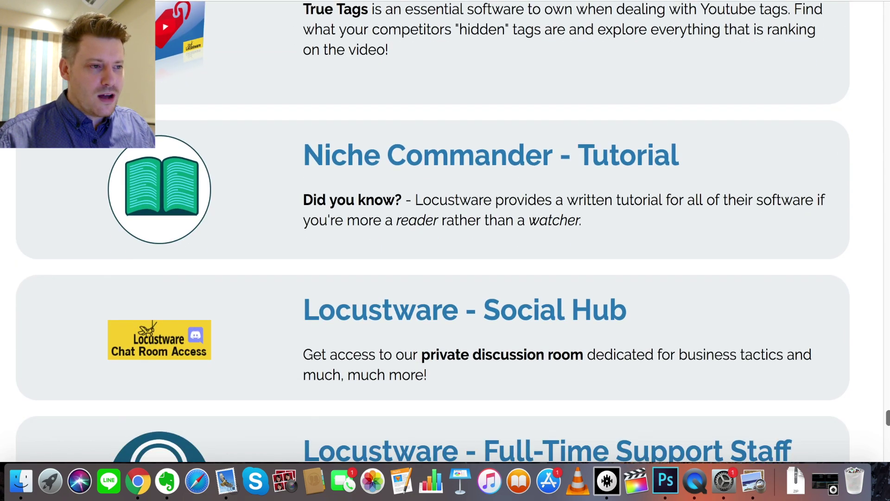
scroll(433, 232, down, 8)
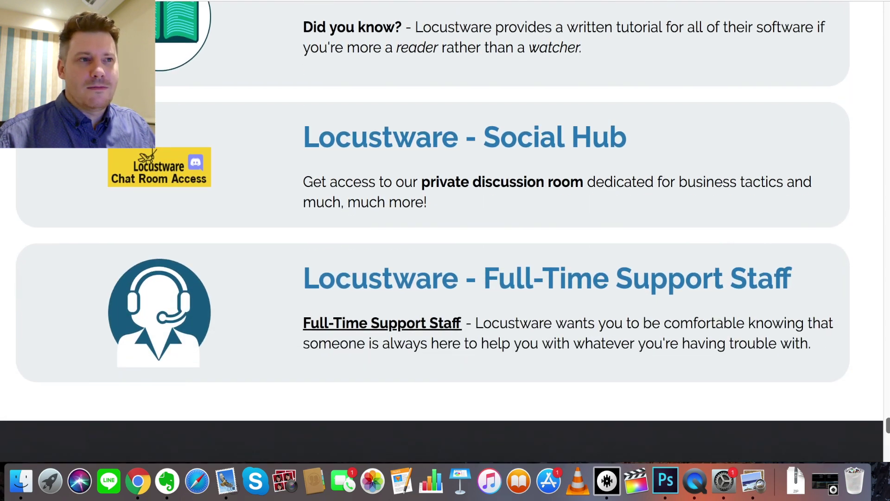